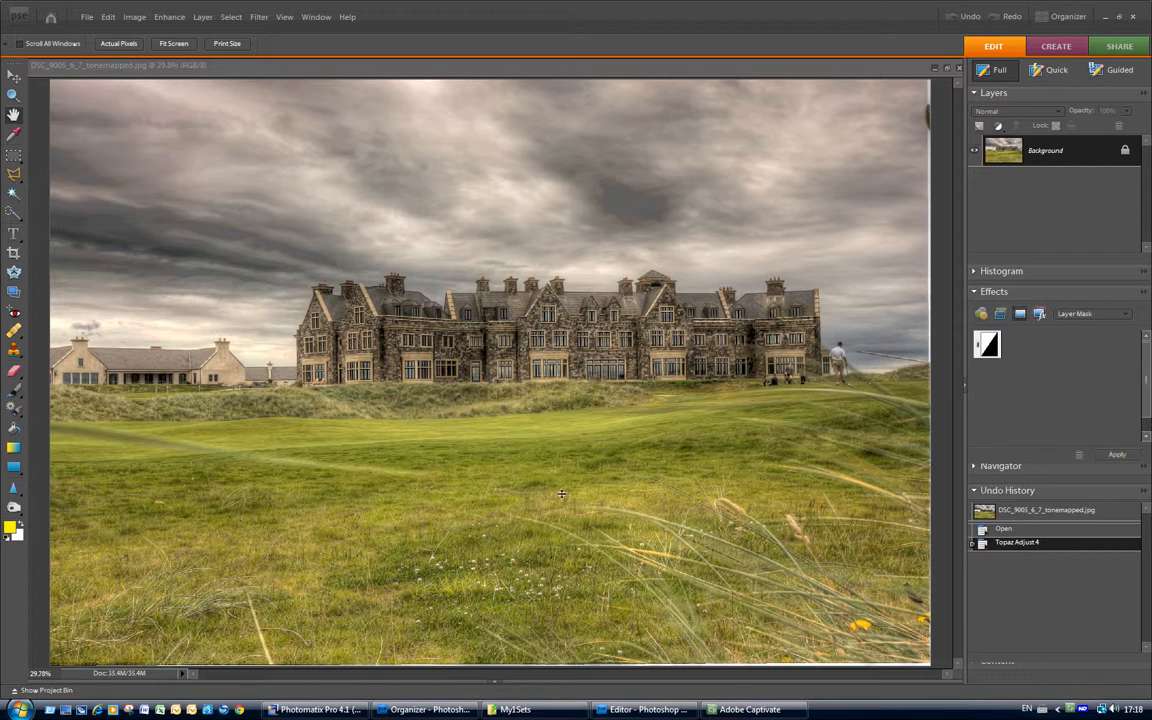
Start a Photomatix single-photo batch with DSC_9005.NEF and open its Details Enhancer settings.
left_click(334, 710)
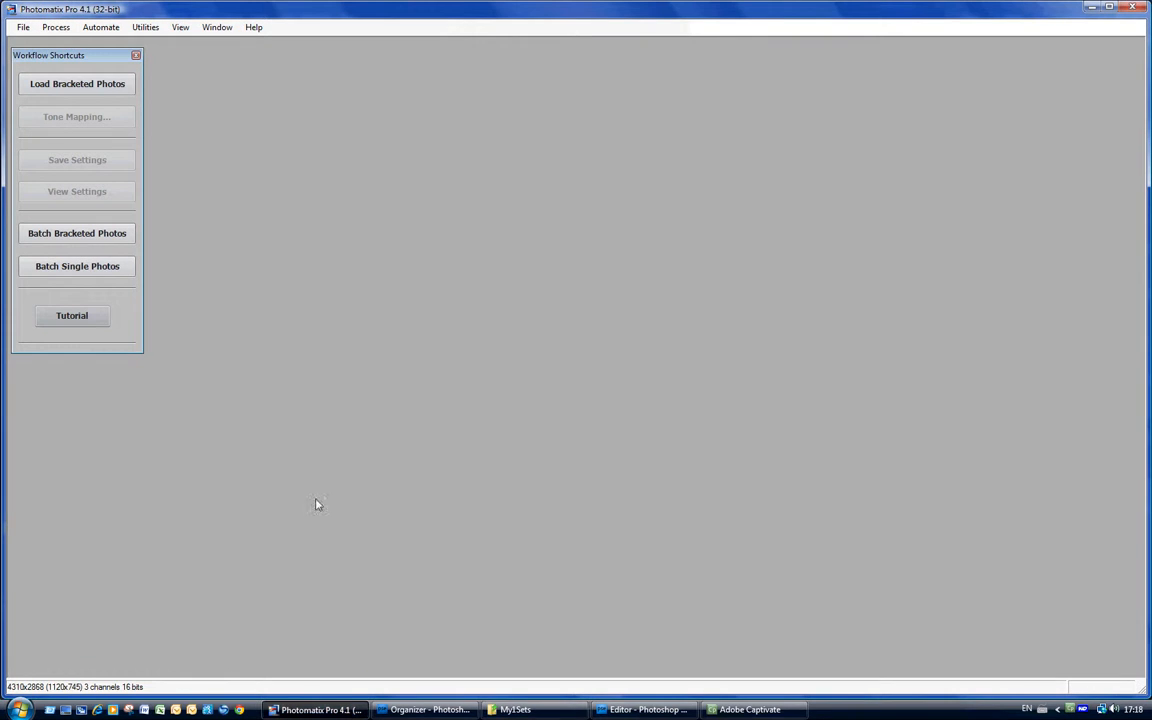
left_click(85, 273)
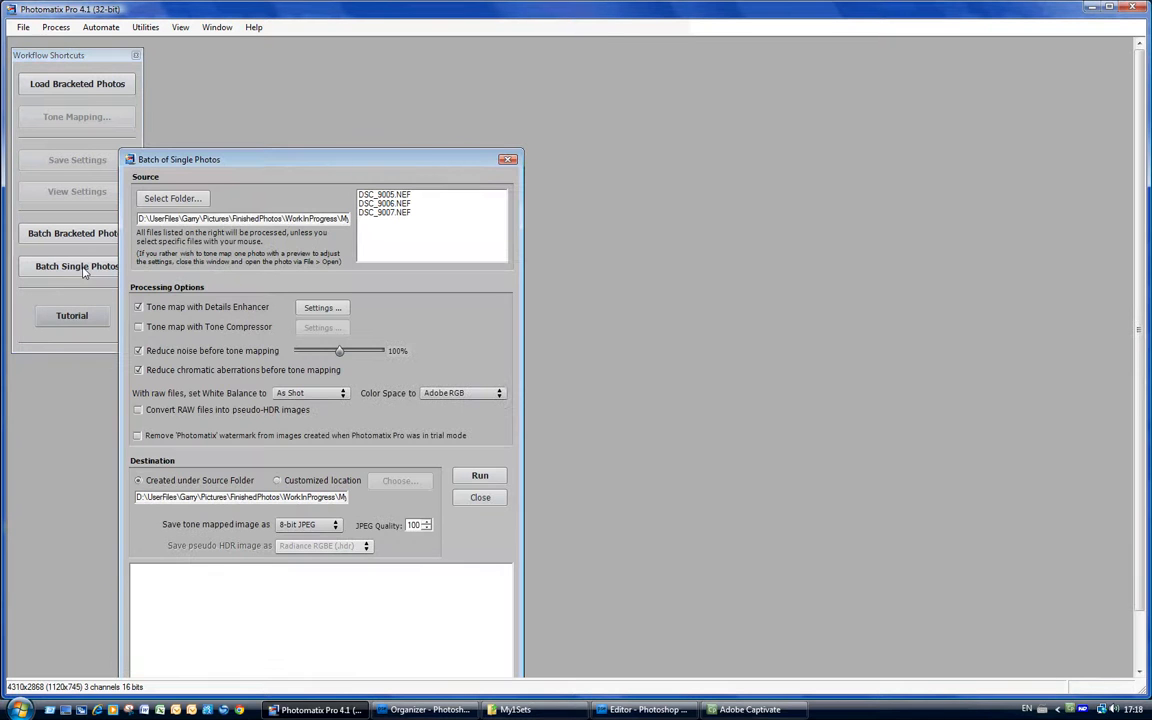
left_click(374, 196)
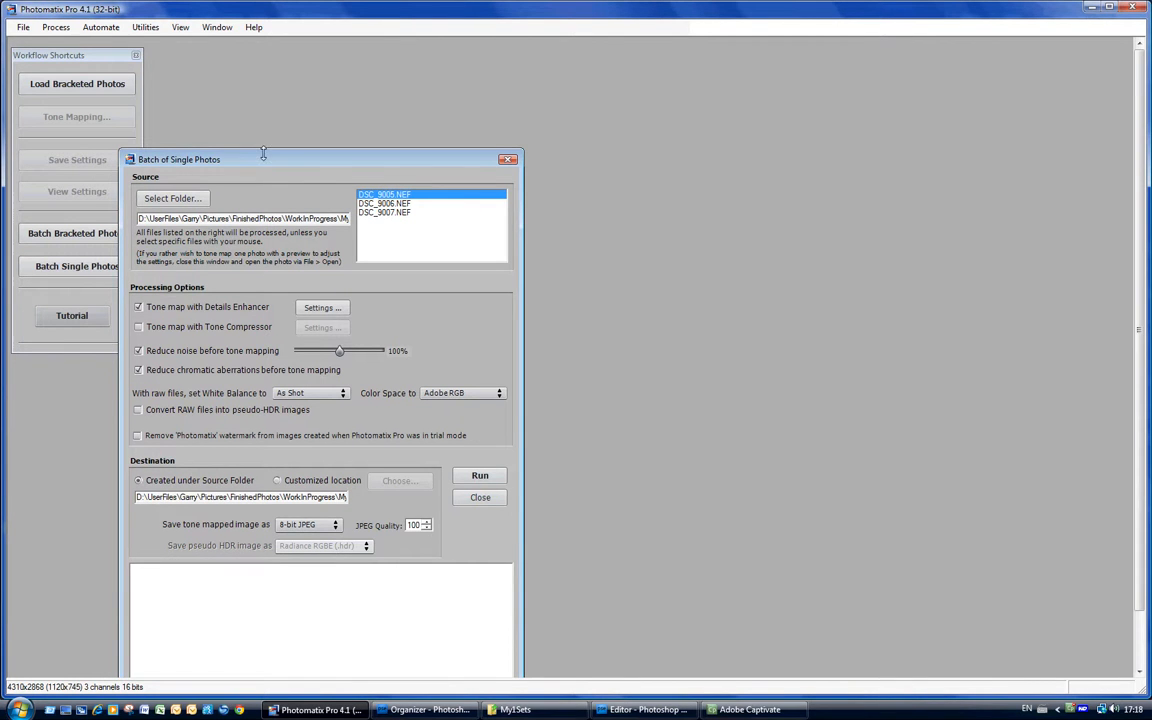
left_click_drag(265, 159, 323, 88)
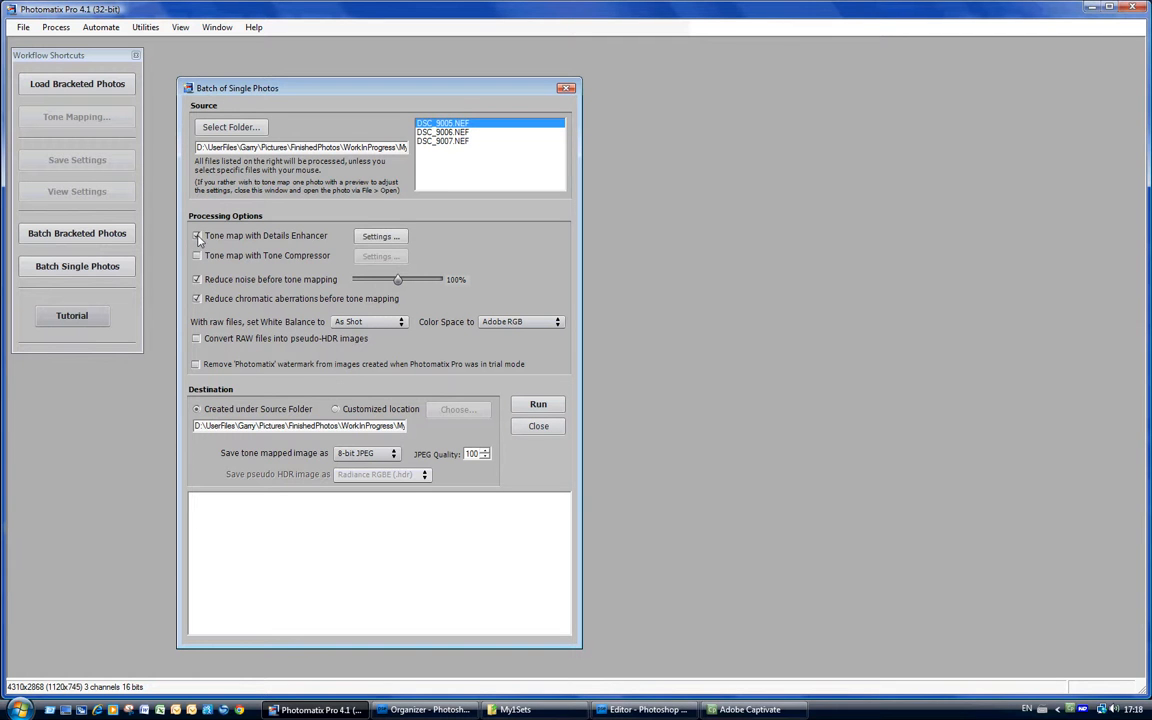
left_click(380, 238)
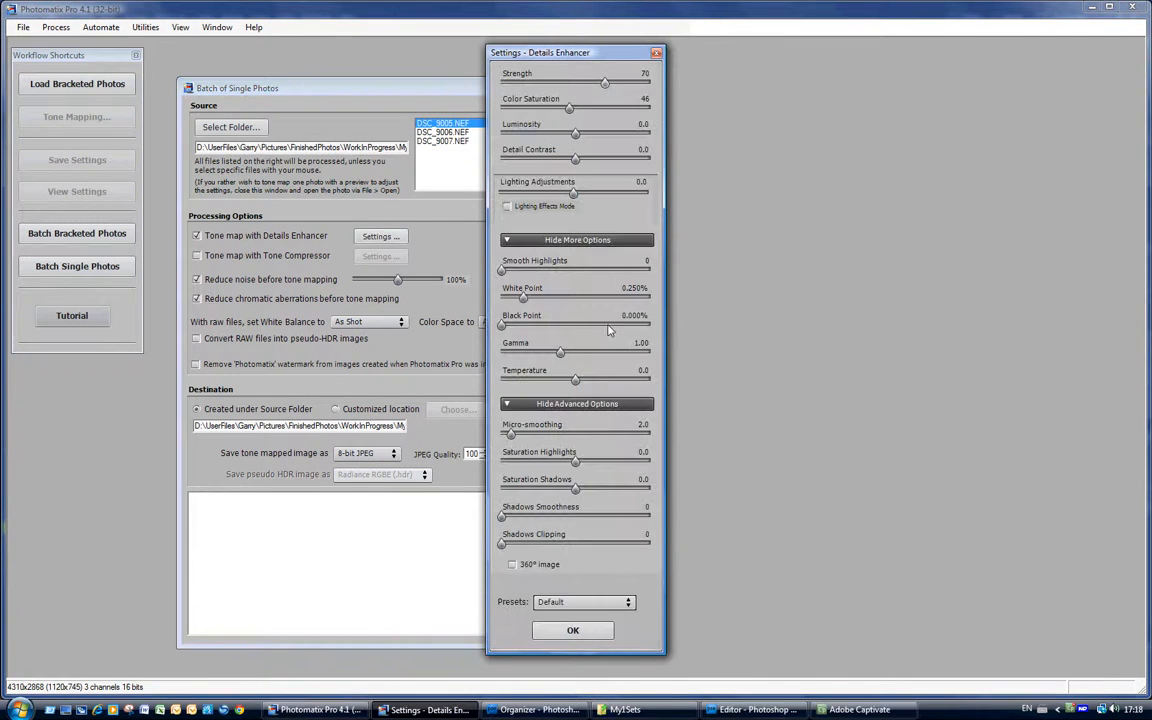
Apply the TreyRadcliffe preset (Strength 100, Luminosity 5.6) to Details Enhancer and accept it.
left_click(627, 603)
scroll(604, 656, "down", 3)
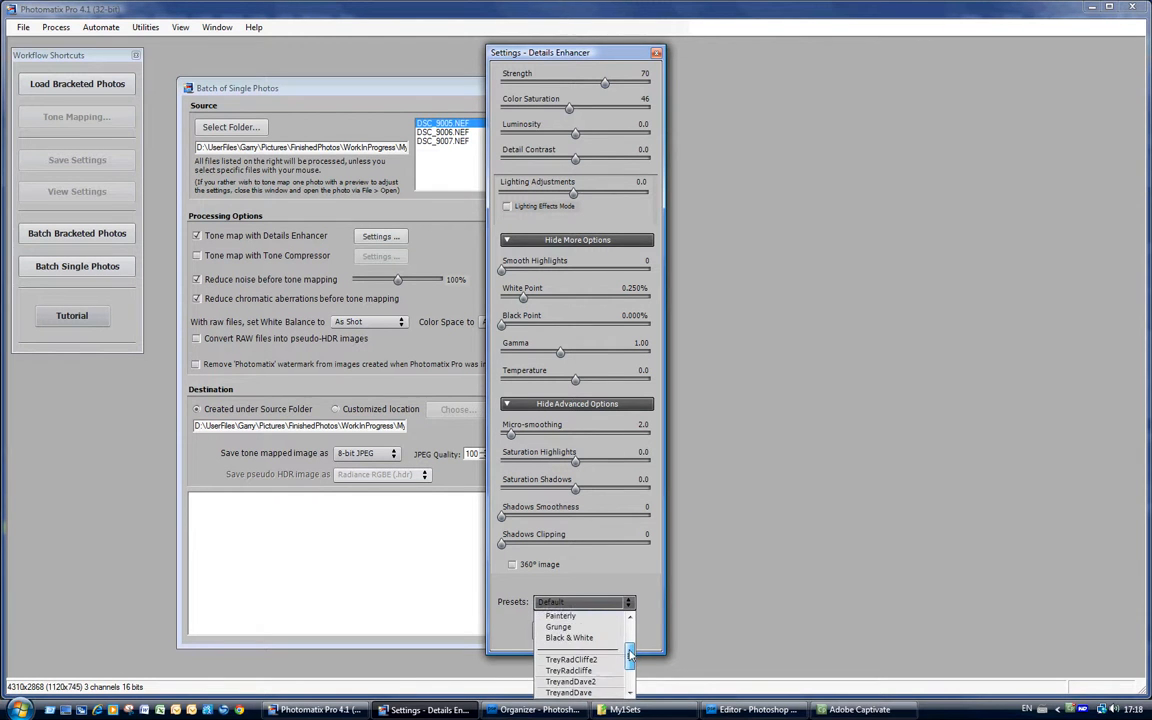
left_click(575, 648)
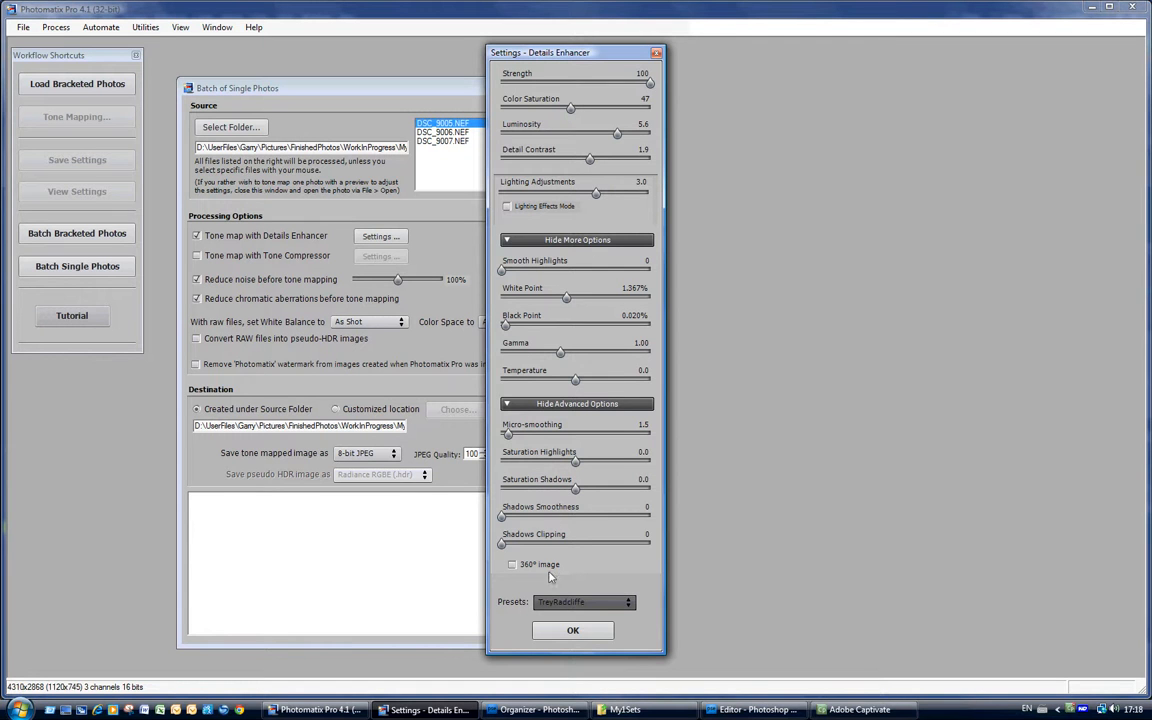
left_click(570, 628)
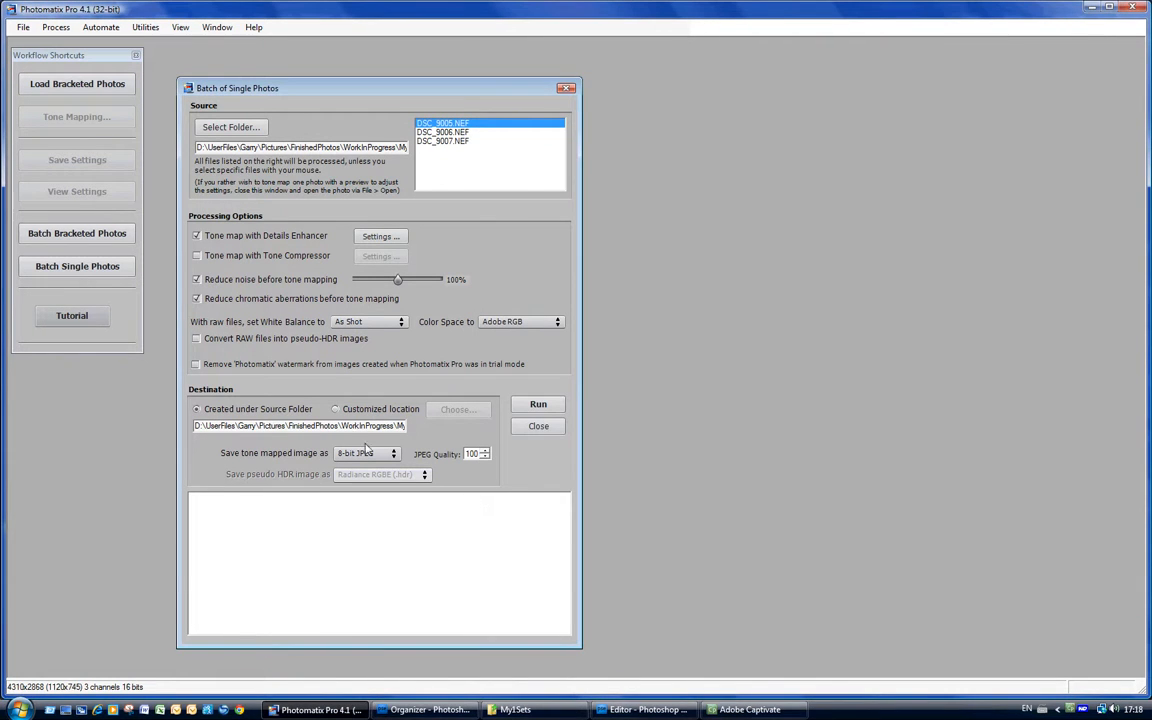
Output to the My1Sets folder, run the 8-bit JPEG tone mapping, then close the batch window.
left_click(336, 410)
left_click(457, 411)
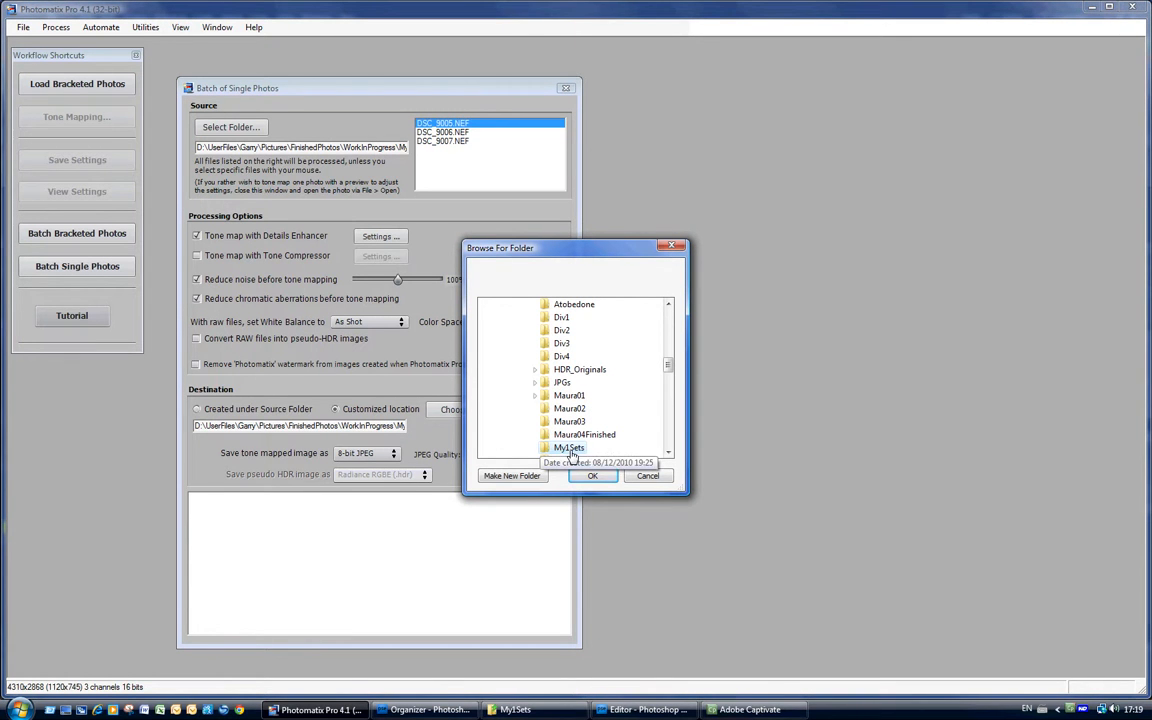
left_click(569, 448)
left_click(592, 476)
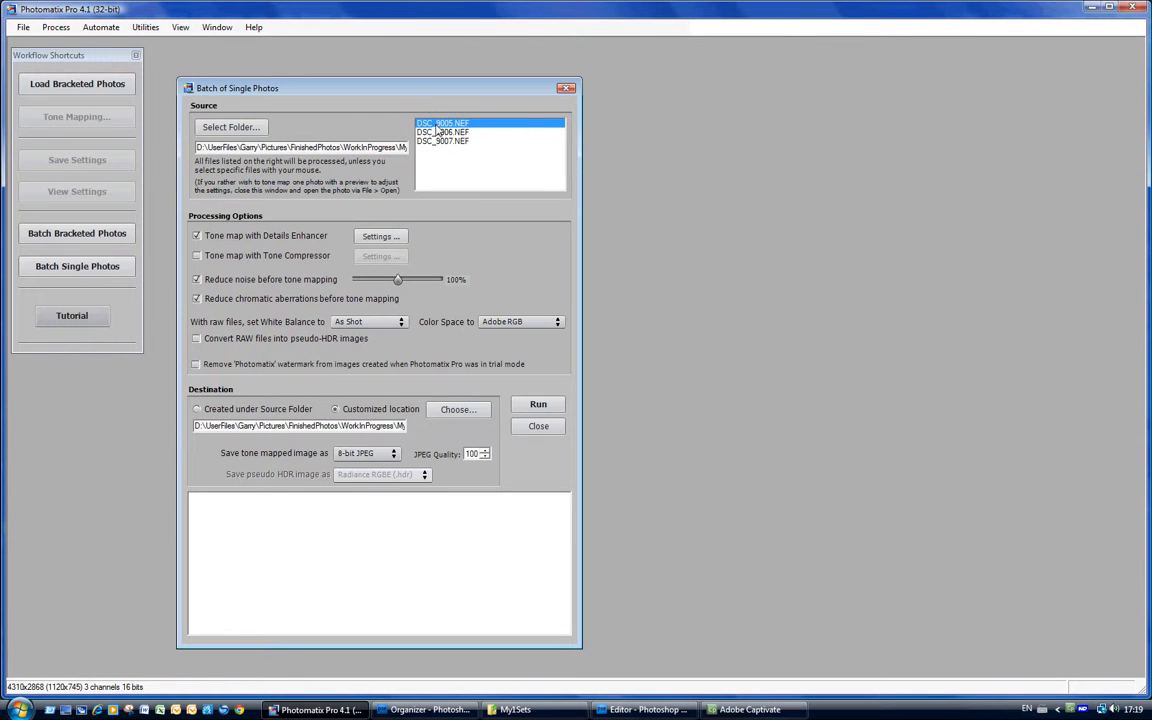
left_click(536, 405)
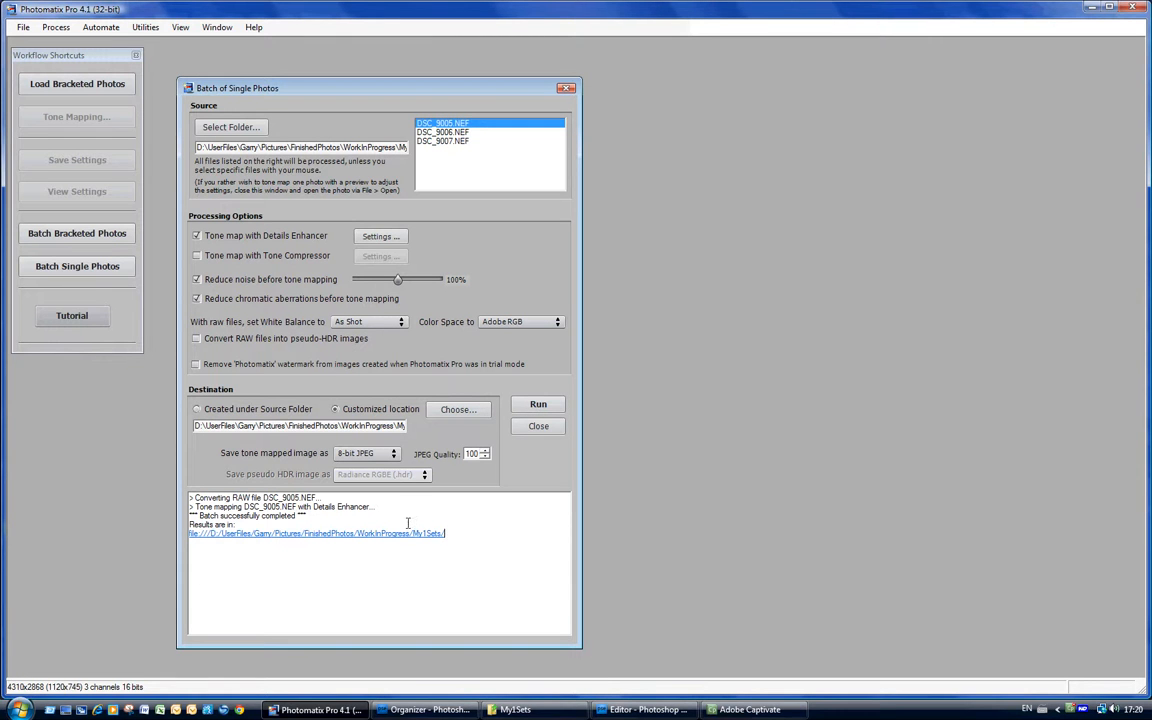
left_click(540, 427)
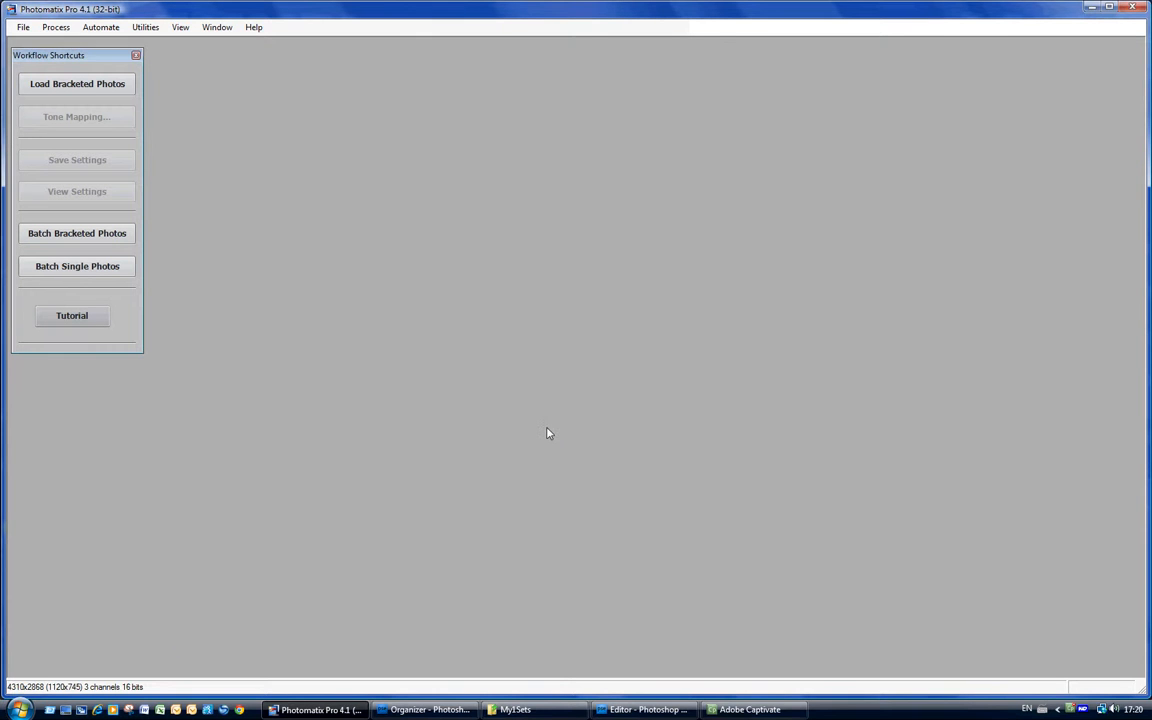
Add the uncatalogued DSC_9005.jpg from My1Sets to the Organizer catalog and select it.
left_click(428, 710)
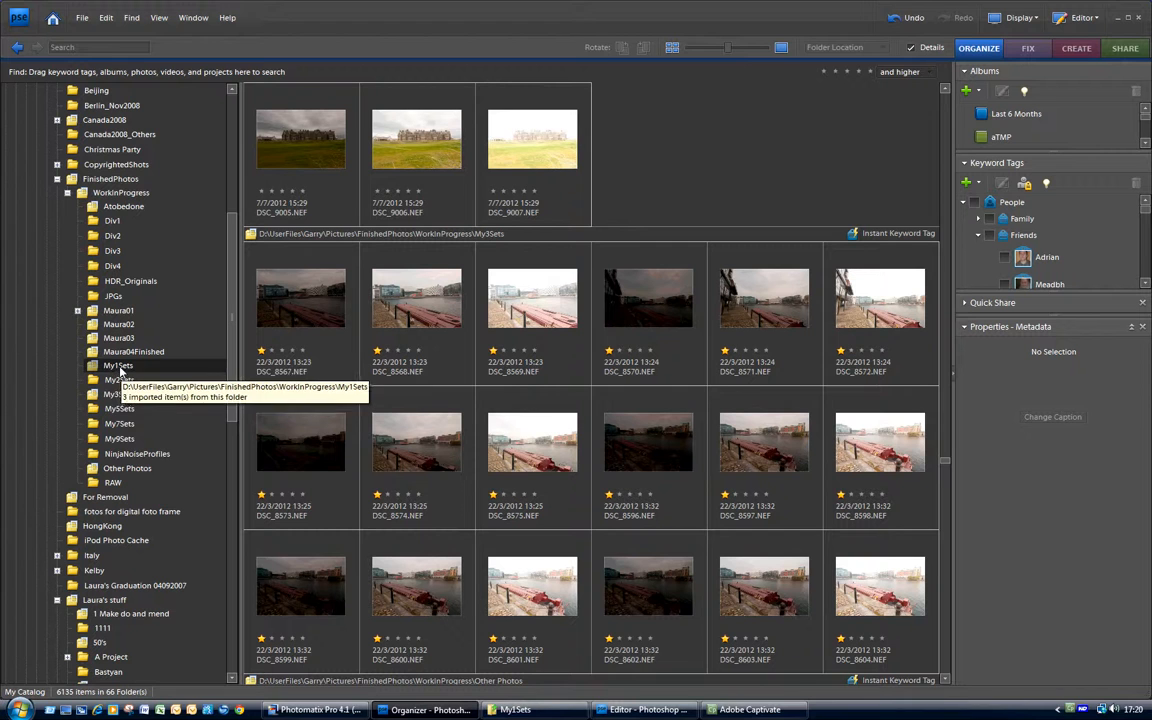
right_click(120, 369)
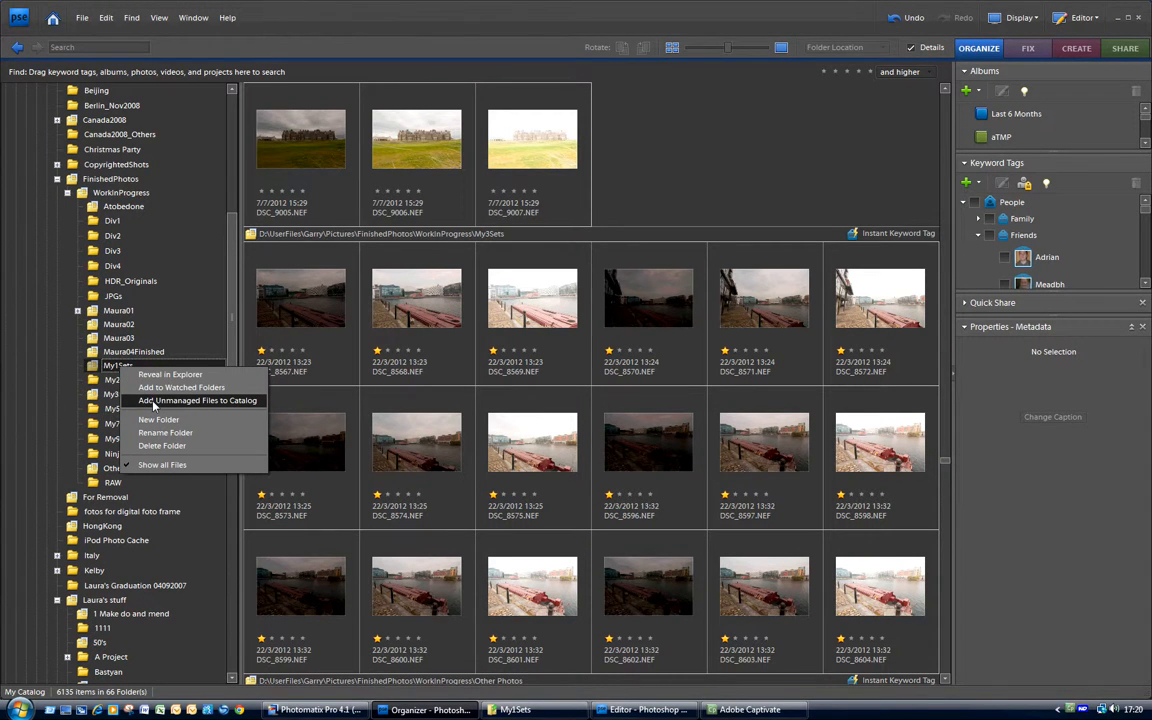
left_click(153, 401)
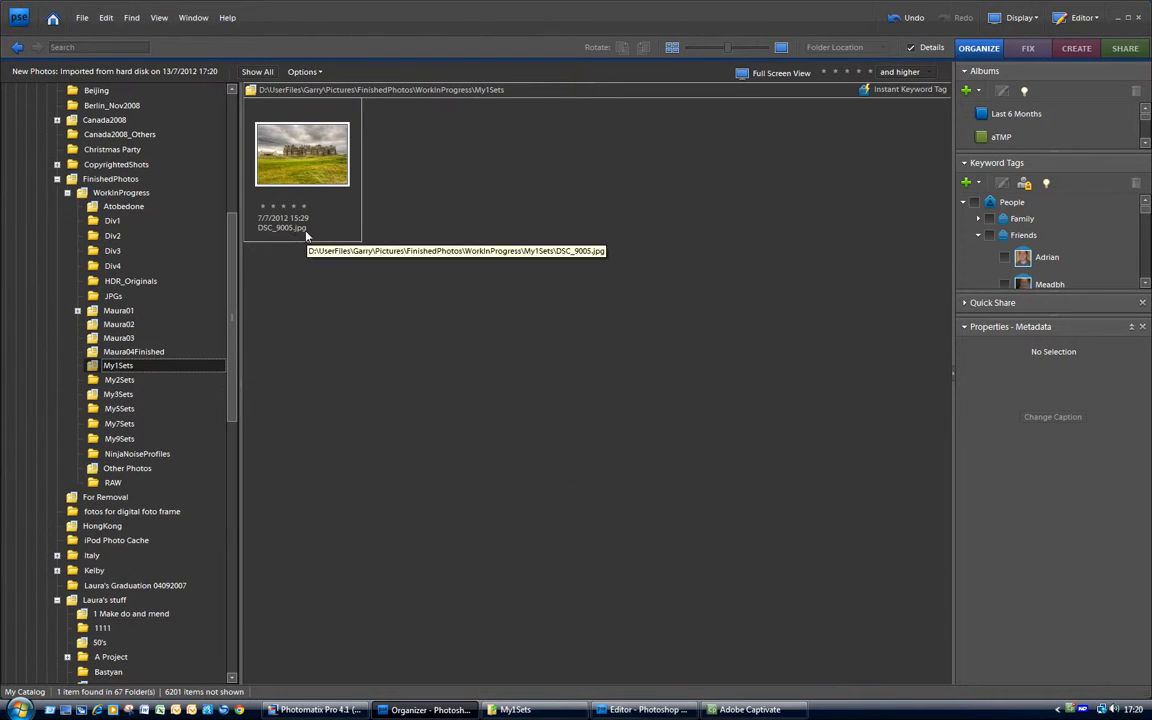
left_click(256, 73)
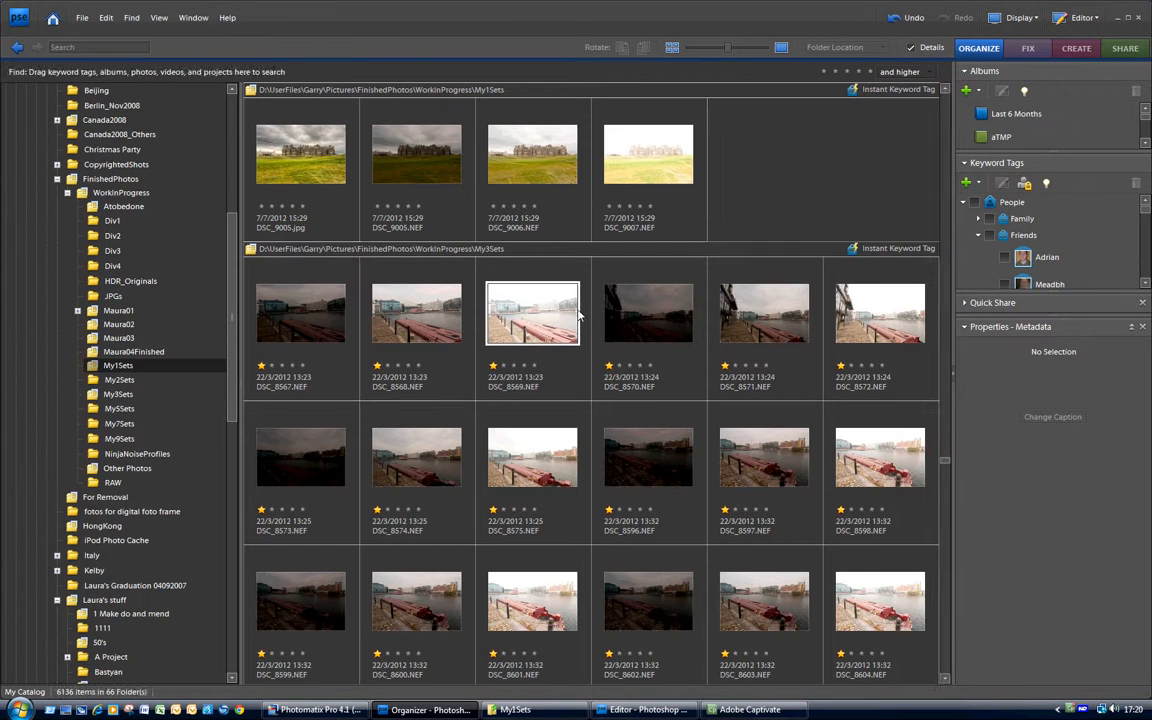
left_click(303, 183)
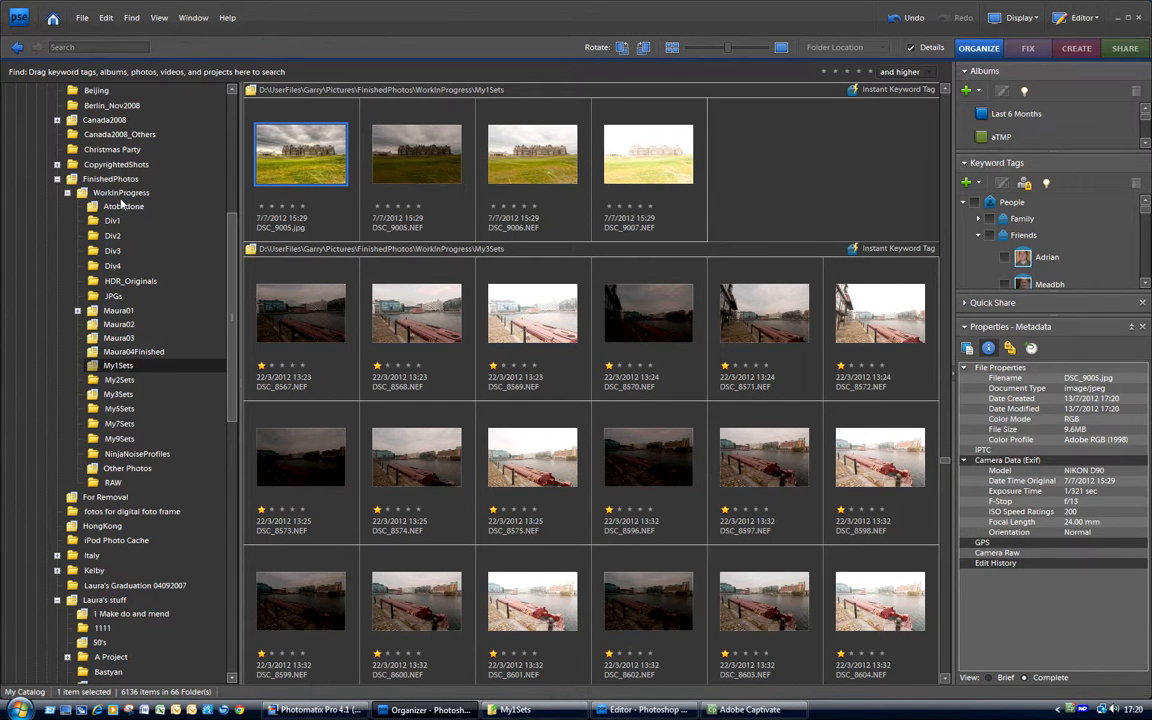
Browse WorkInProgress > My1Sets and open DSC_9005.jpg in the Editor with Ctrl+I.
left_click(119, 194)
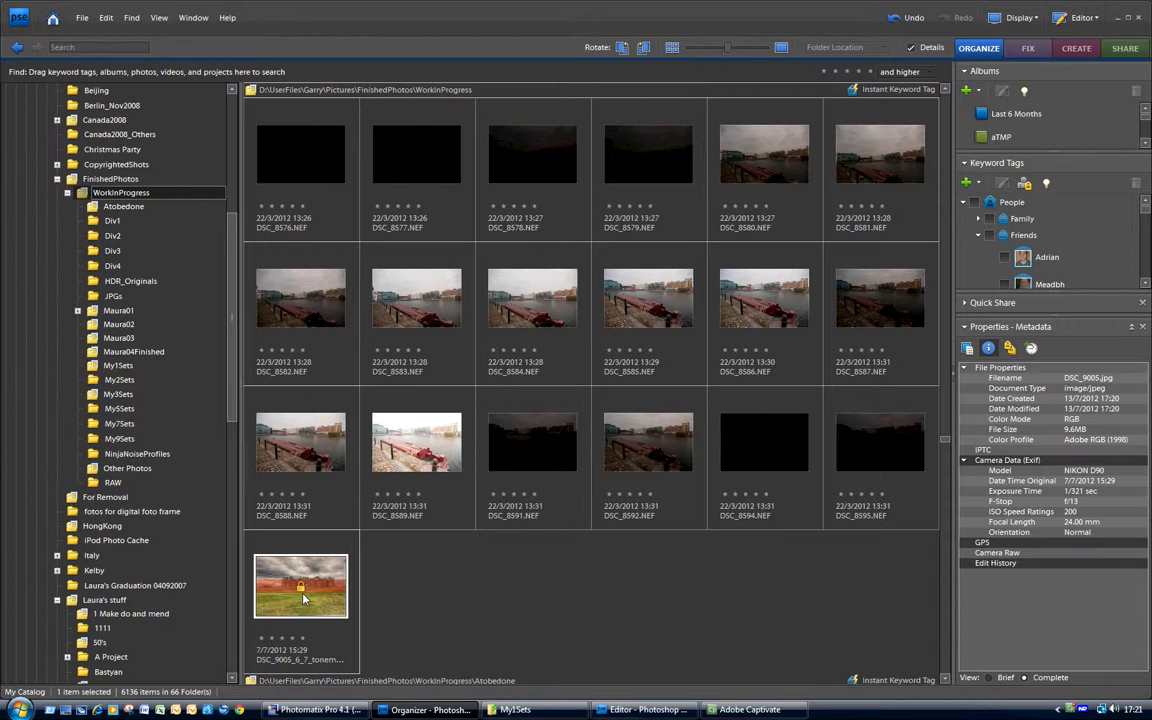
left_click(112, 367)
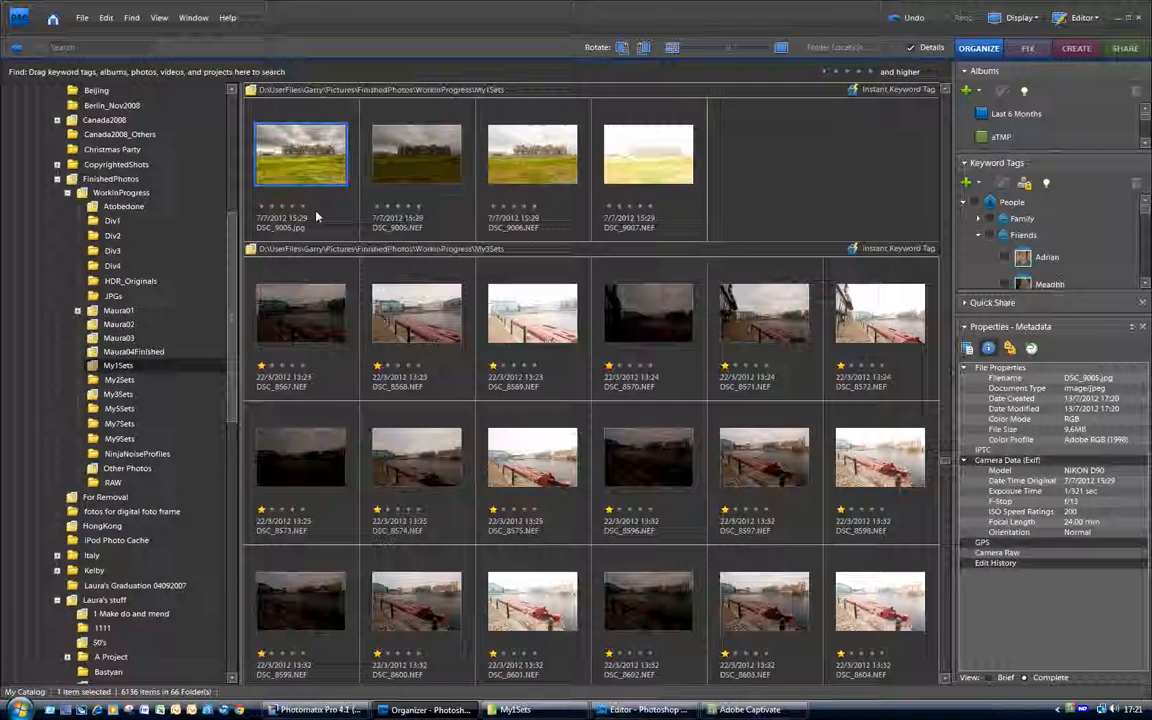
key("ctrl+i")
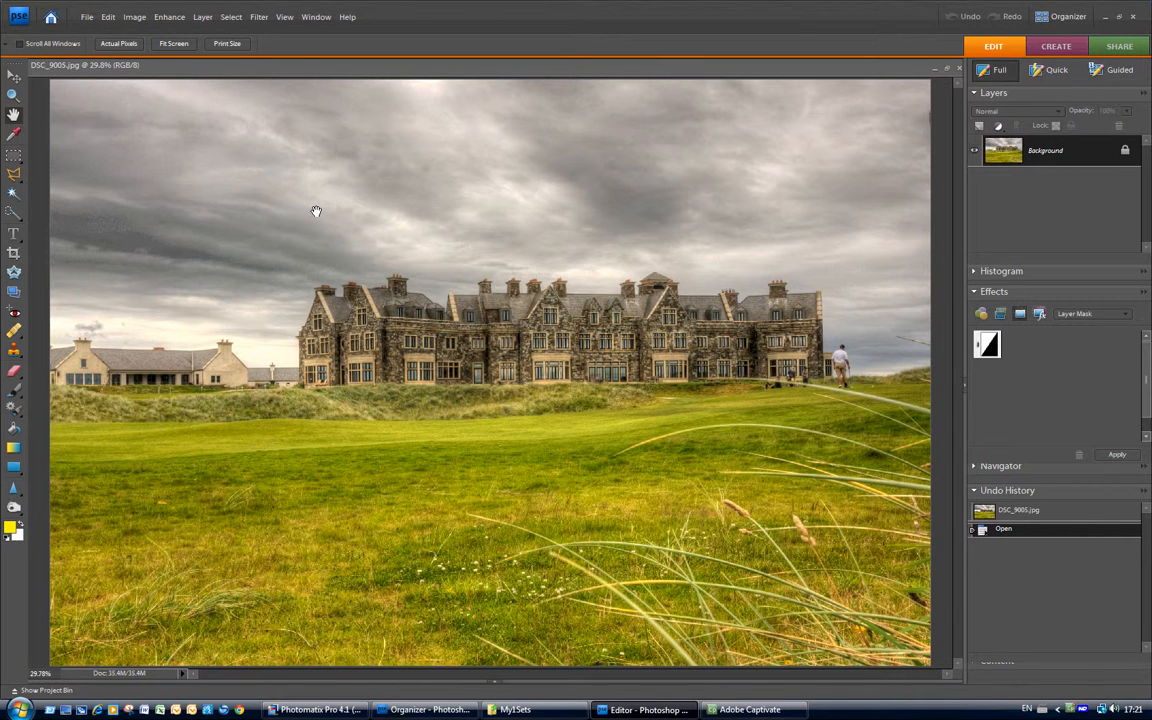
Run Filter > Topaz Labs > Topaz Adjust 4 on the tone-mapped DSC_9005.jpg.
left_click(320, 22)
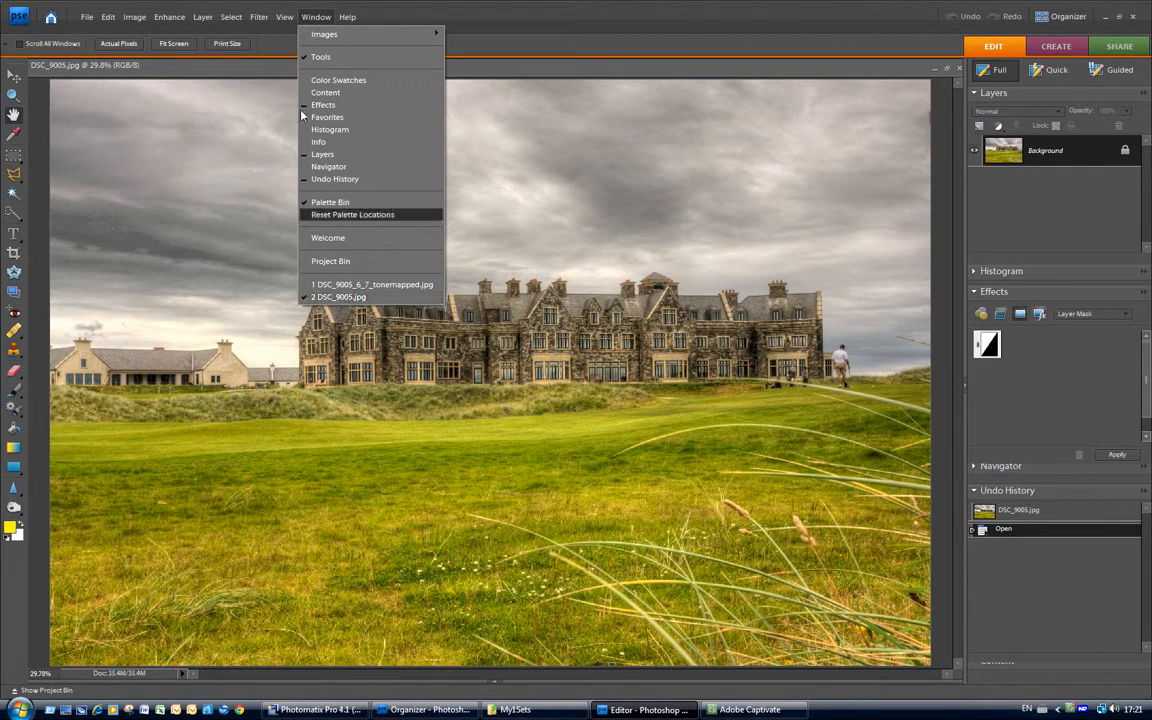
left_click(312, 17)
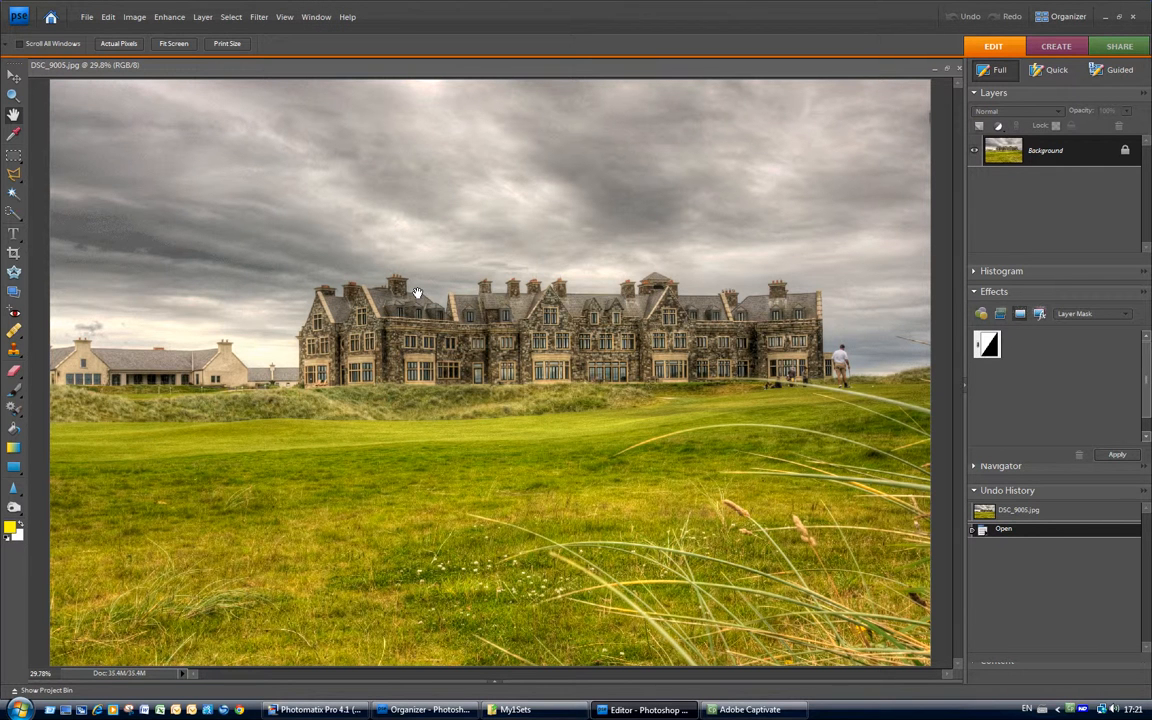
left_click(257, 22)
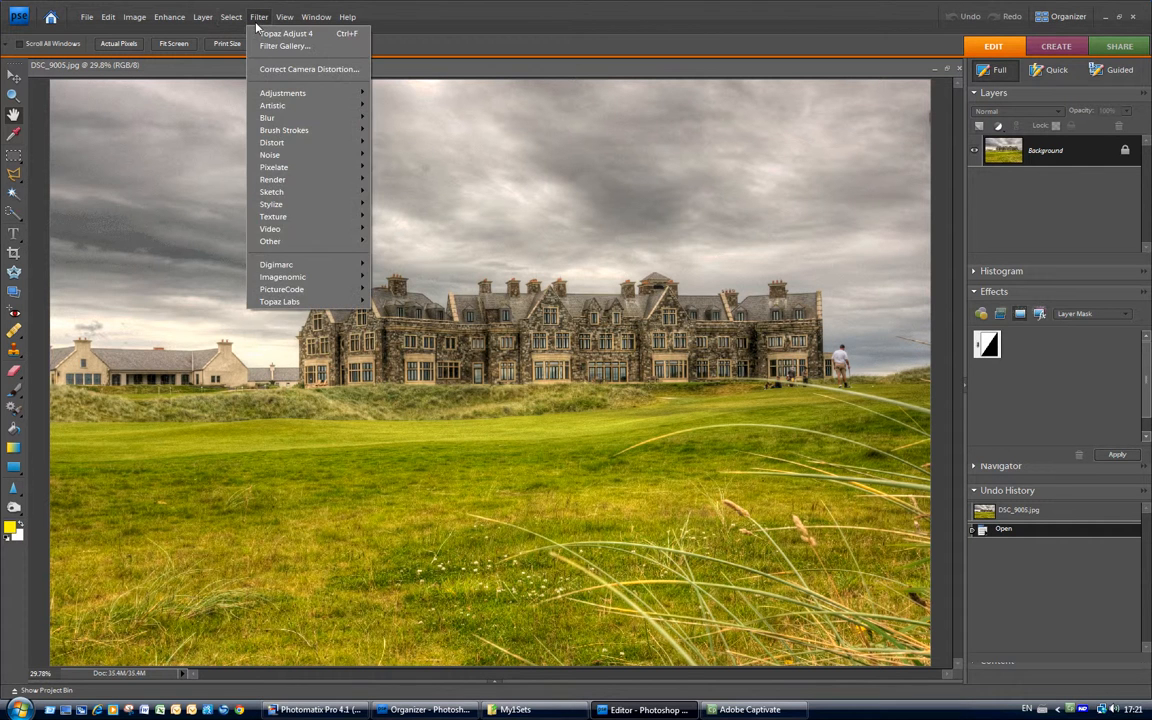
mouse_move(296, 304)
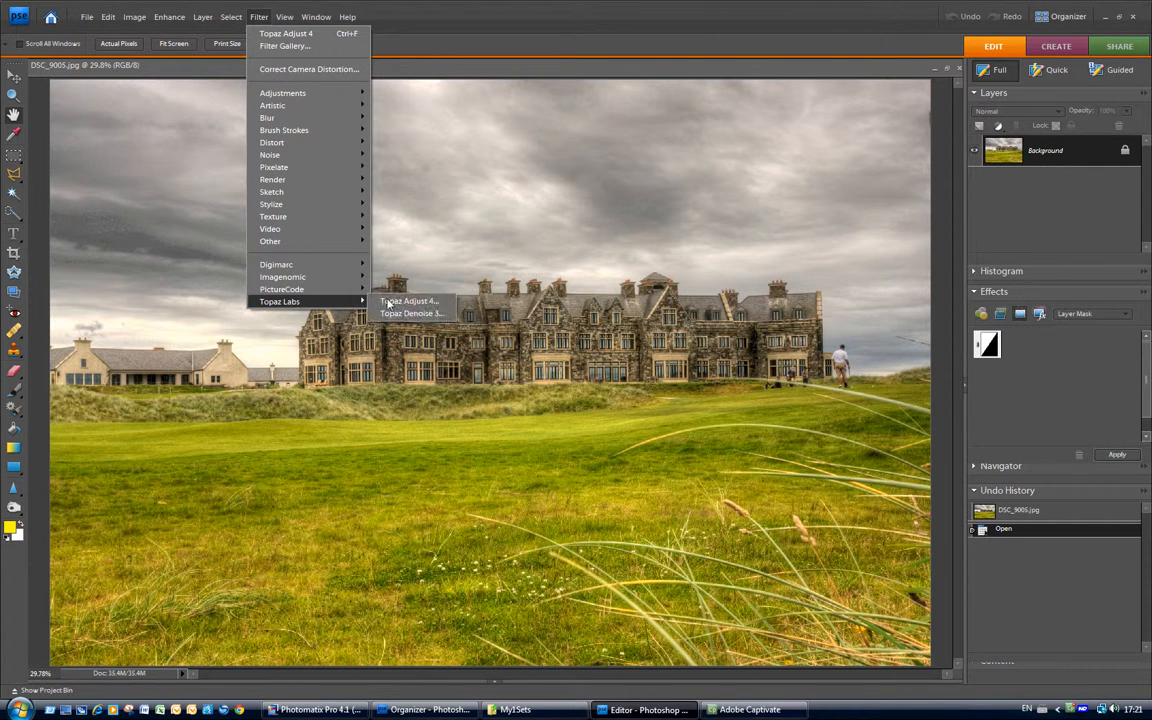
left_click(398, 303)
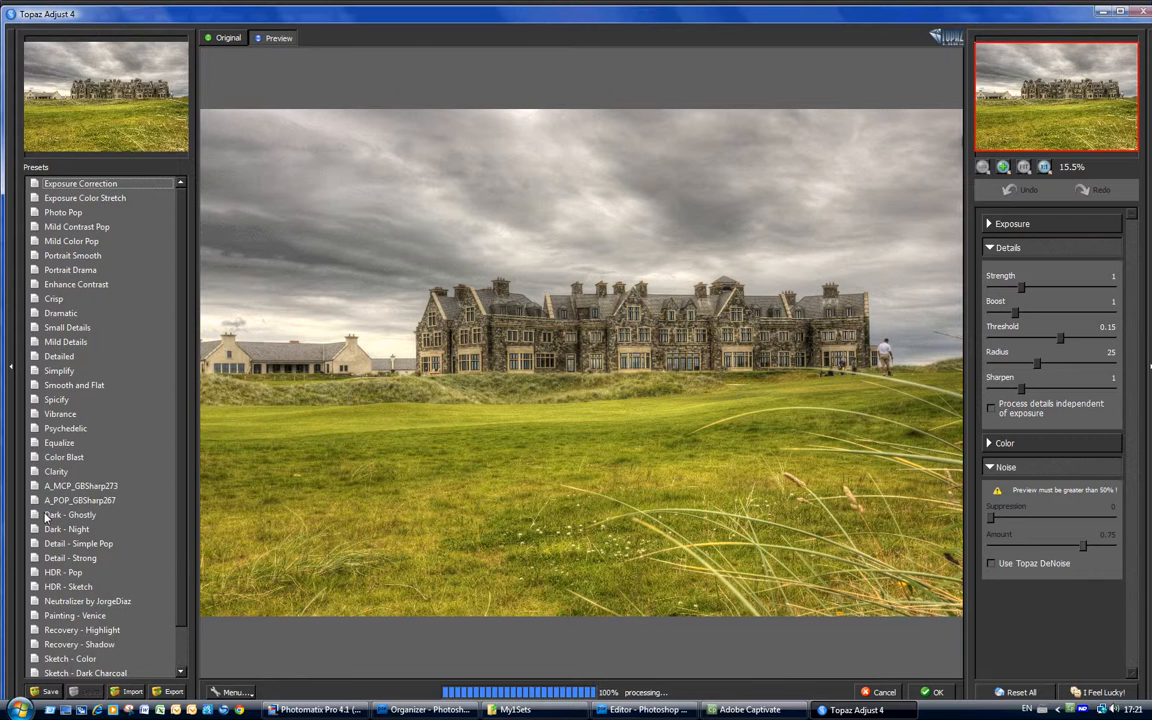
Apply the A_MCP_GBSharp273 preset (Sharpen 2.73) and enable Use Topaz DeNoise.
mouse_move(46, 514)
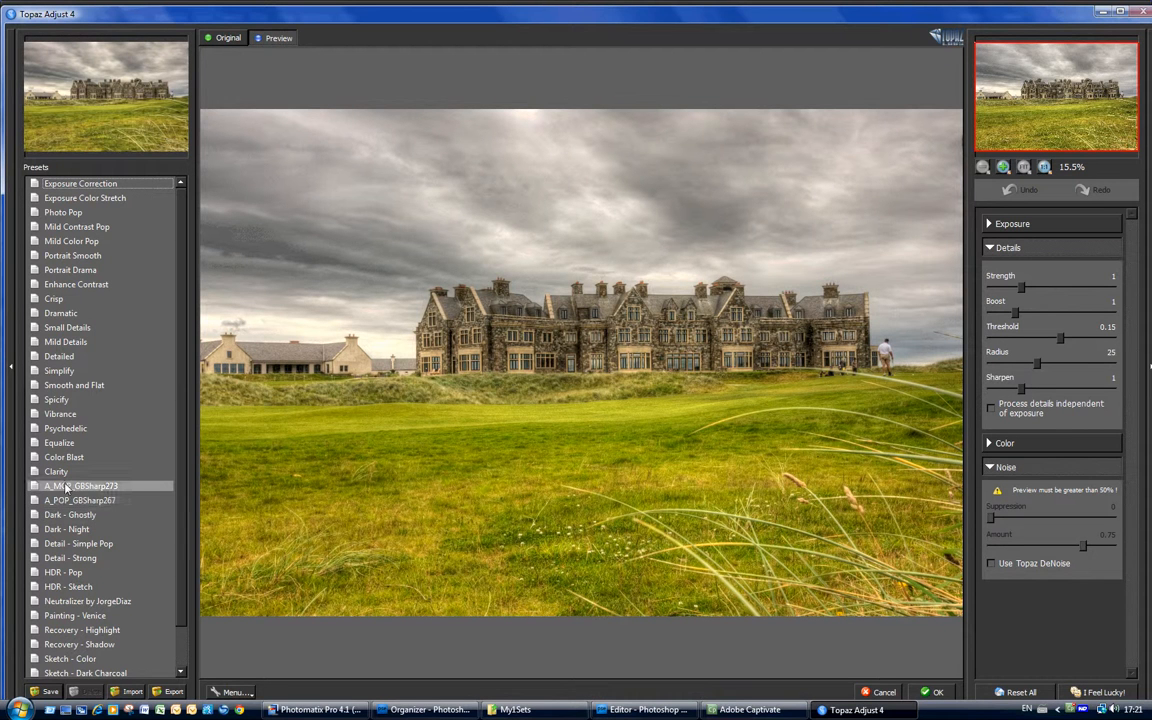
left_click(64, 487)
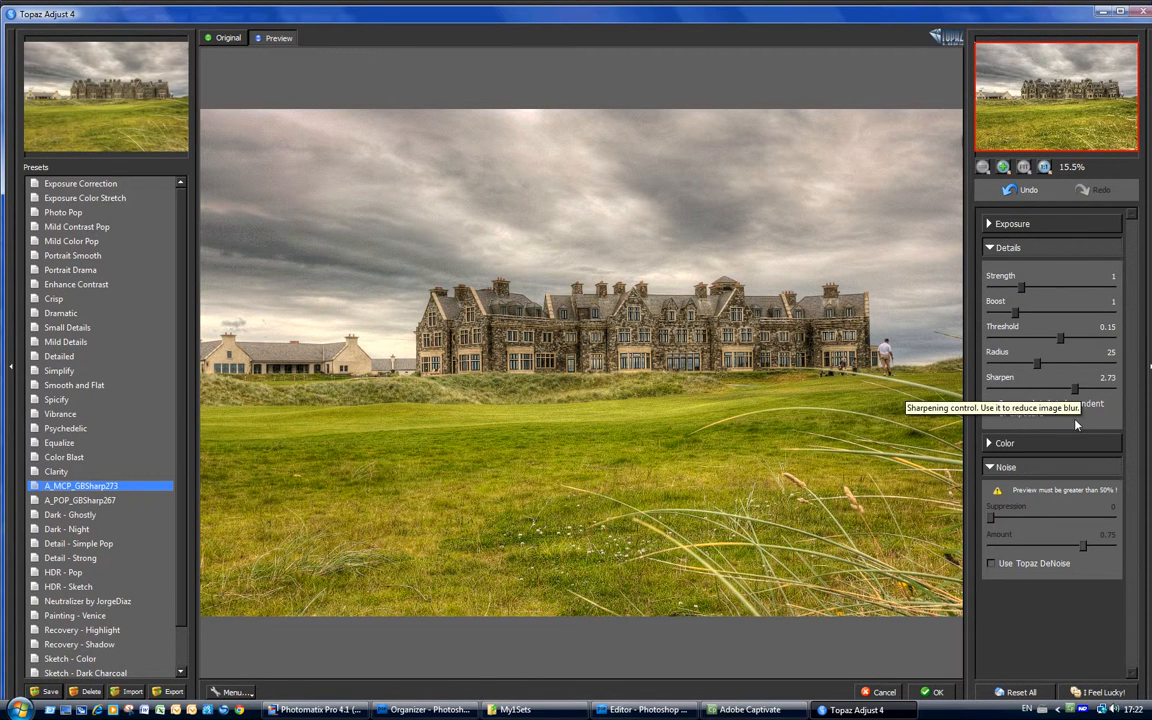
left_click(991, 564)
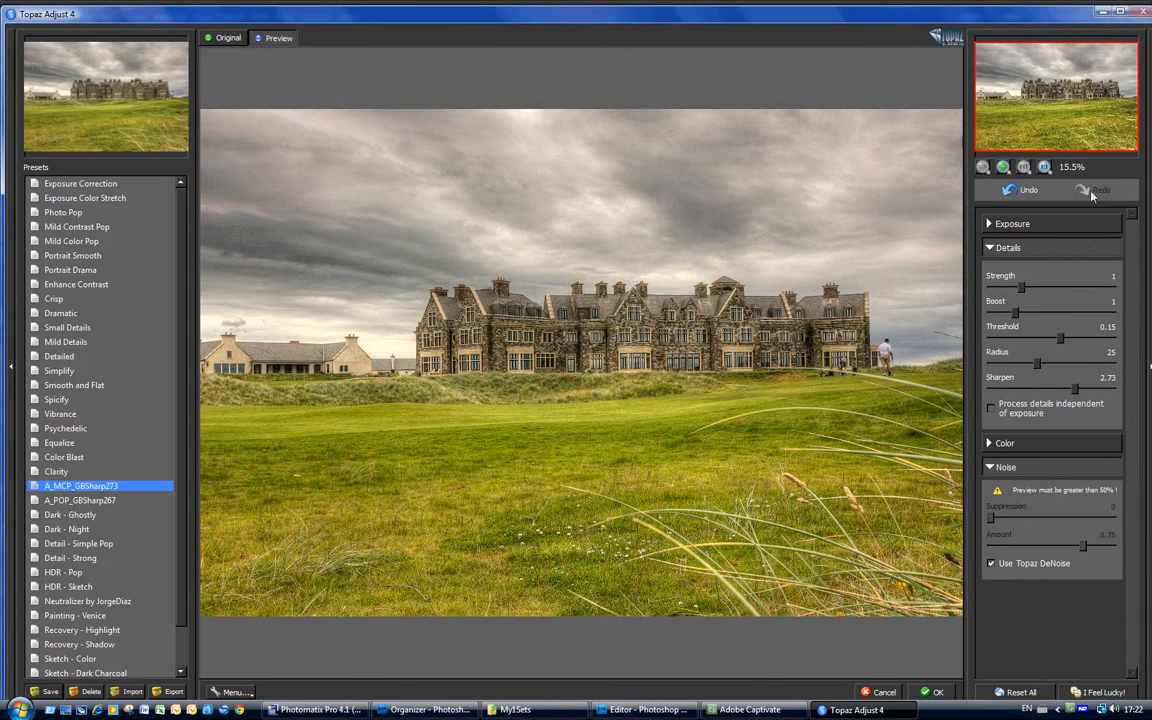
Check the sky at 100%, raise noise Suppression to 1.98, fit the view and apply.
left_click(1045, 168)
left_click_drag(1049, 103, 1033, 78)
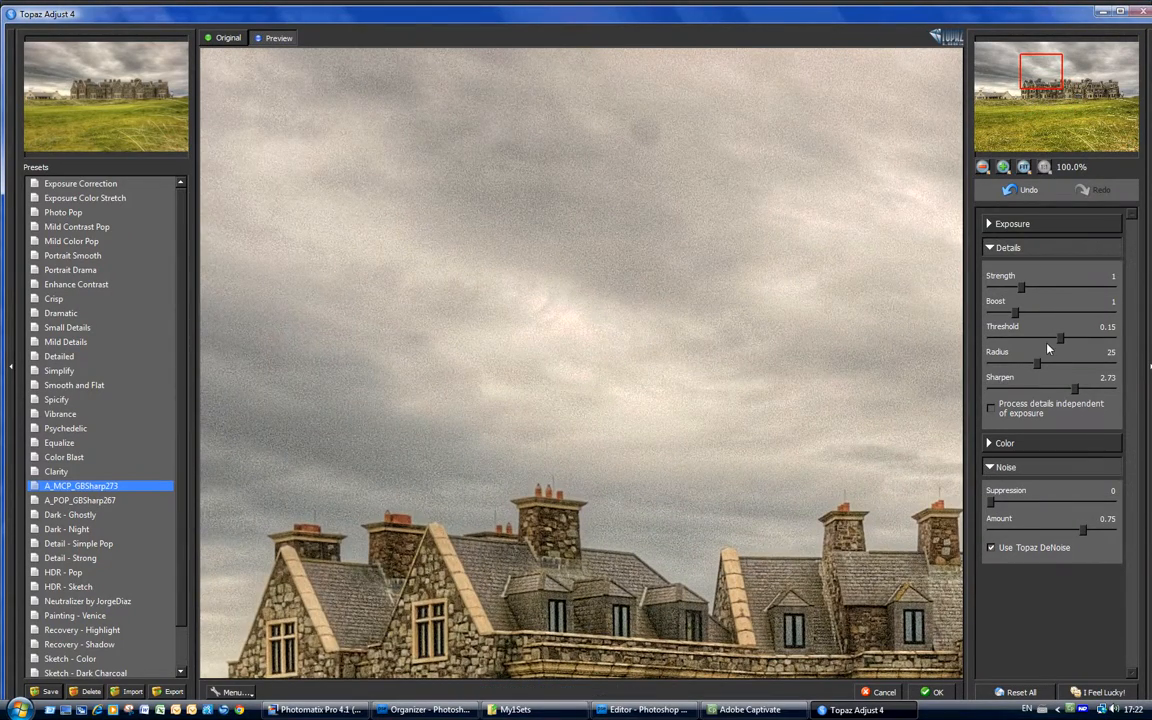
left_click_drag(991, 503, 1051, 508)
left_click(1024, 168)
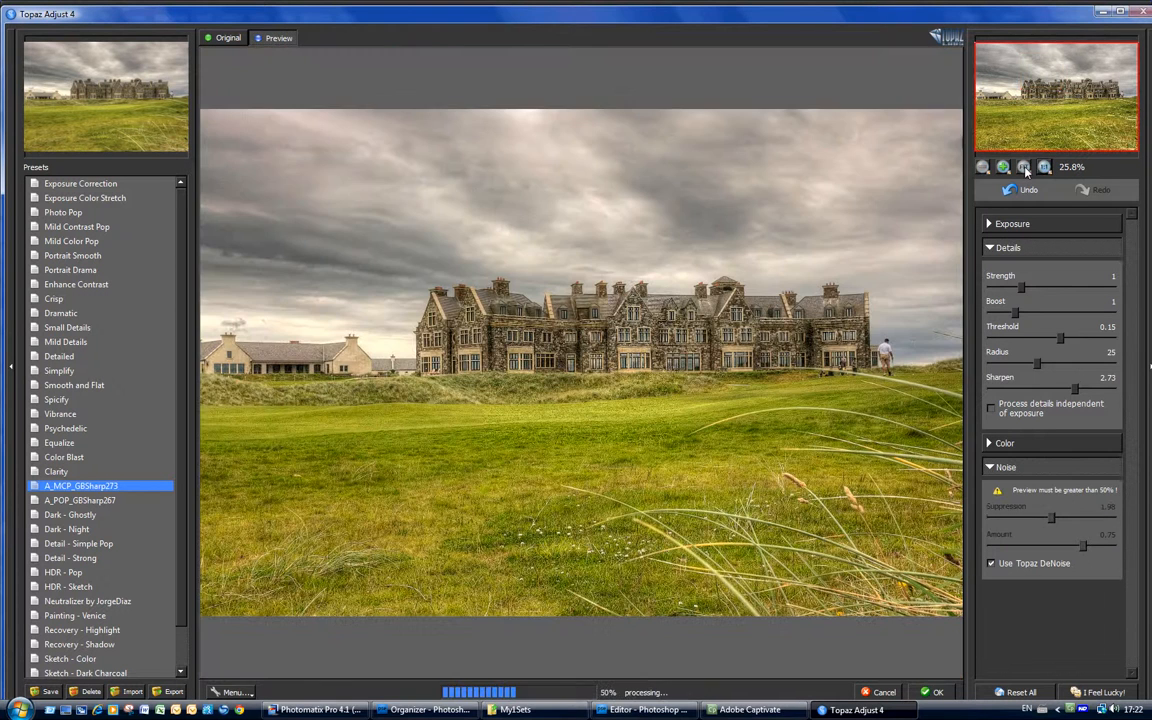
left_click(931, 693)
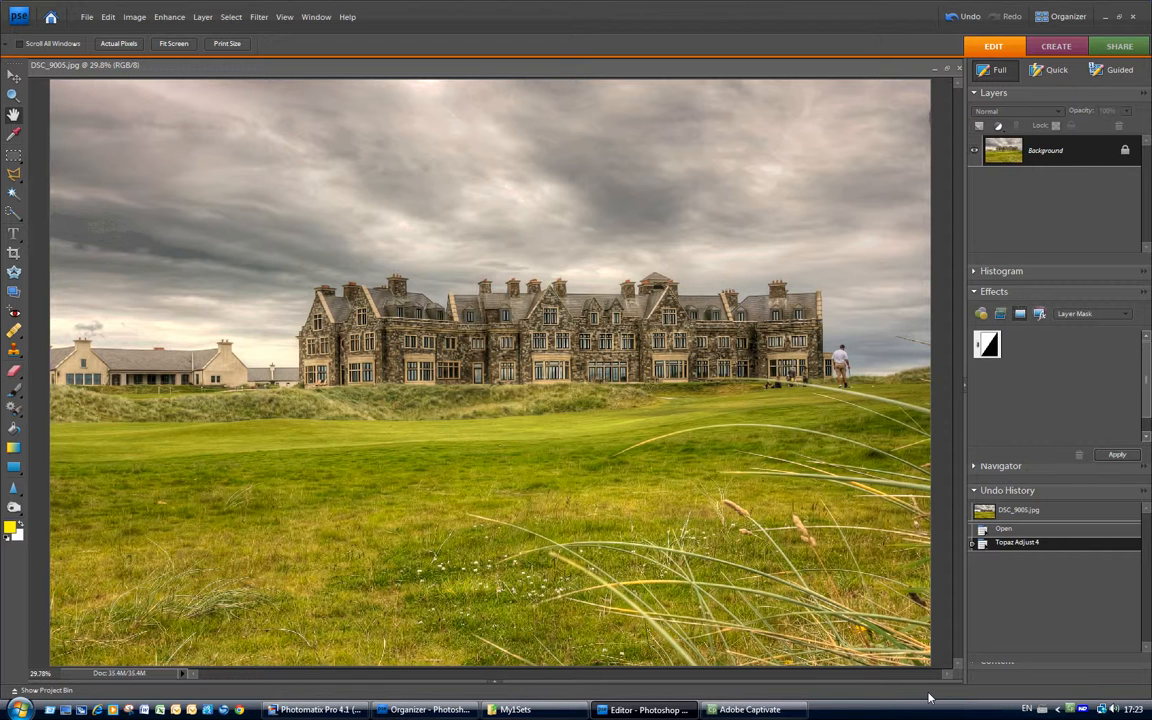
Bring DSC_9005_6_7_tonemapped.jpg forward and copy its Background into Layer 1.
left_click(308, 17)
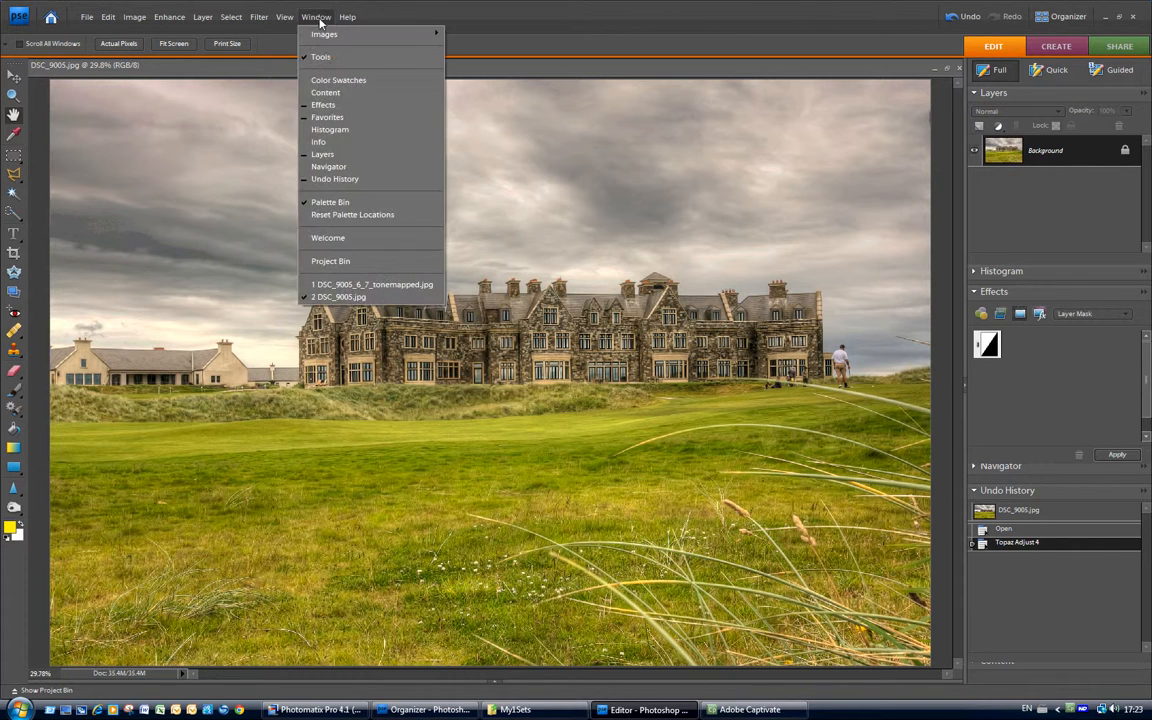
left_click(372, 285)
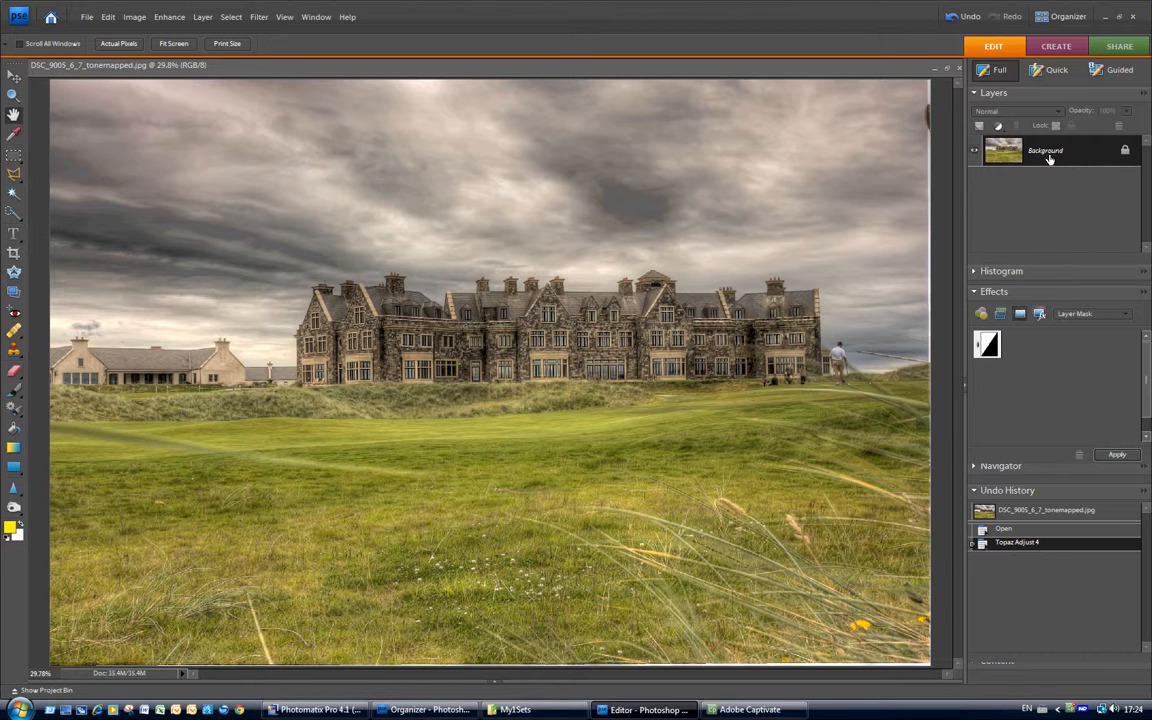
left_click_drag(1049, 155, 1049, 154)
key("ctrl+j")
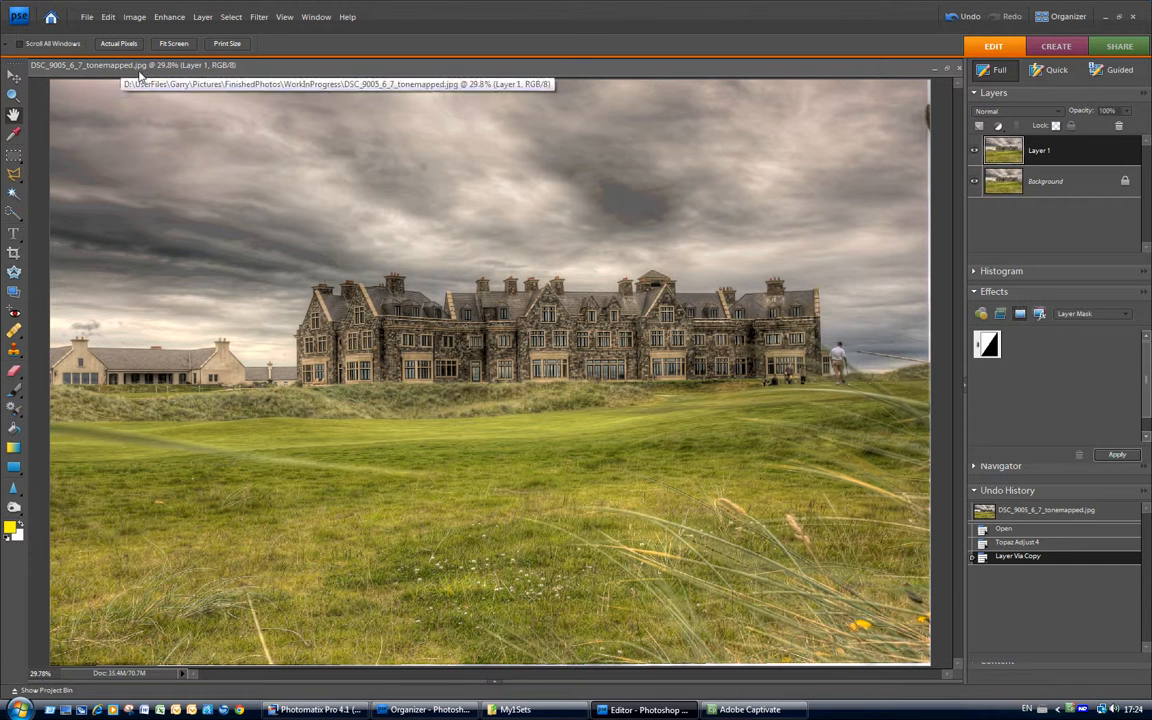
Overwrite DSC_9005.jpg in My1Sets with Save As as a quality-10 Maximum JPEG.
left_click(316, 17)
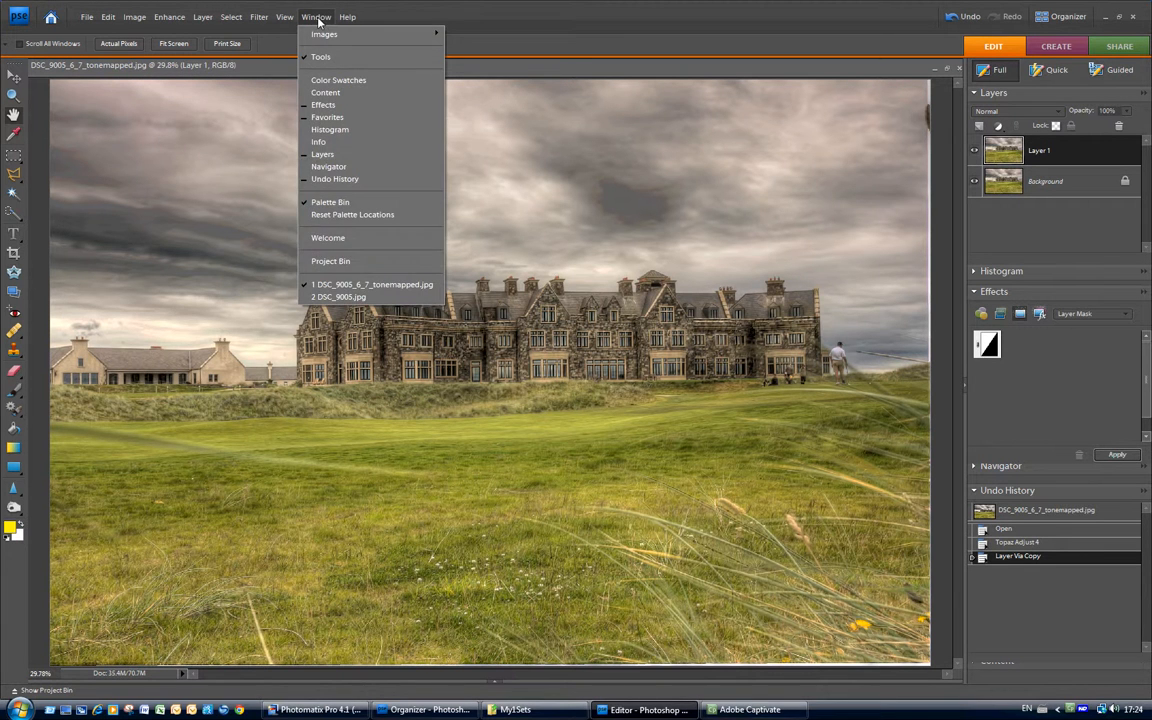
left_click(340, 297)
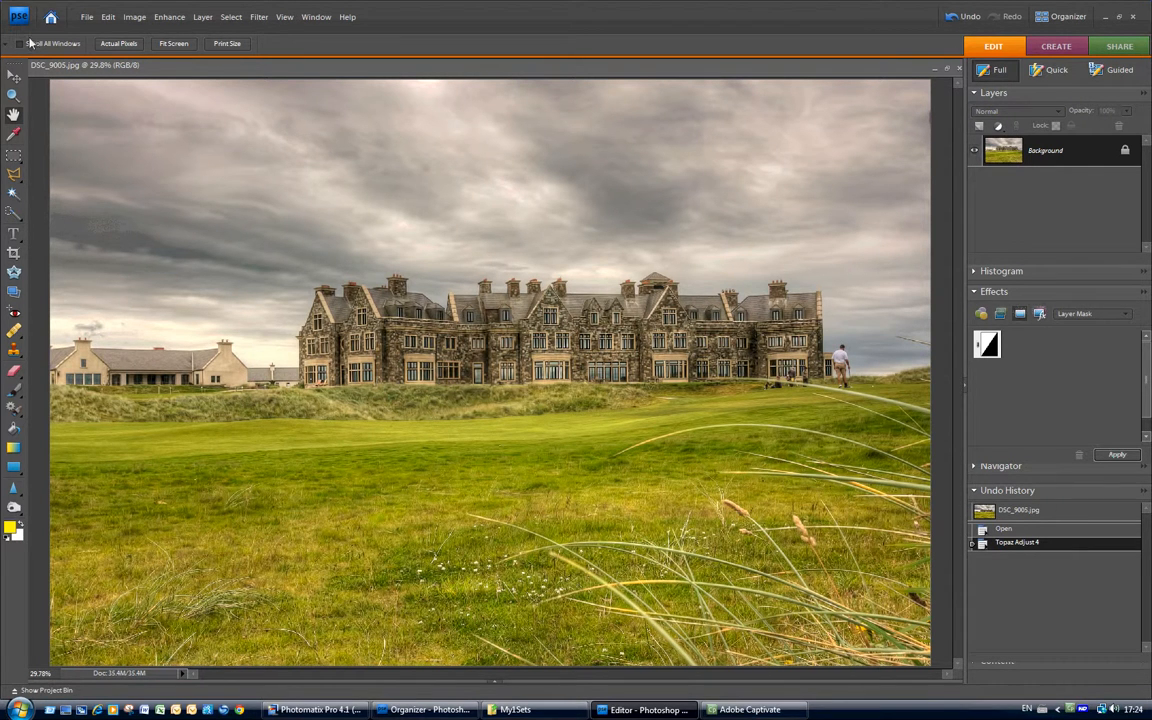
left_click(86, 17)
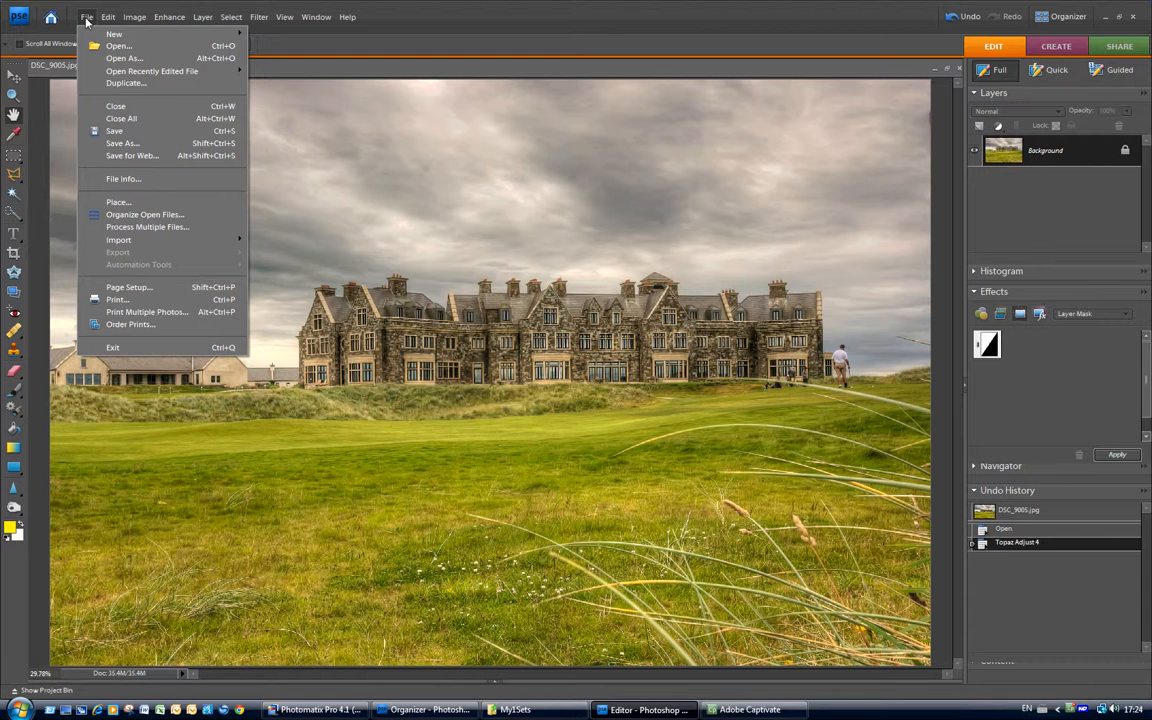
left_click(110, 143)
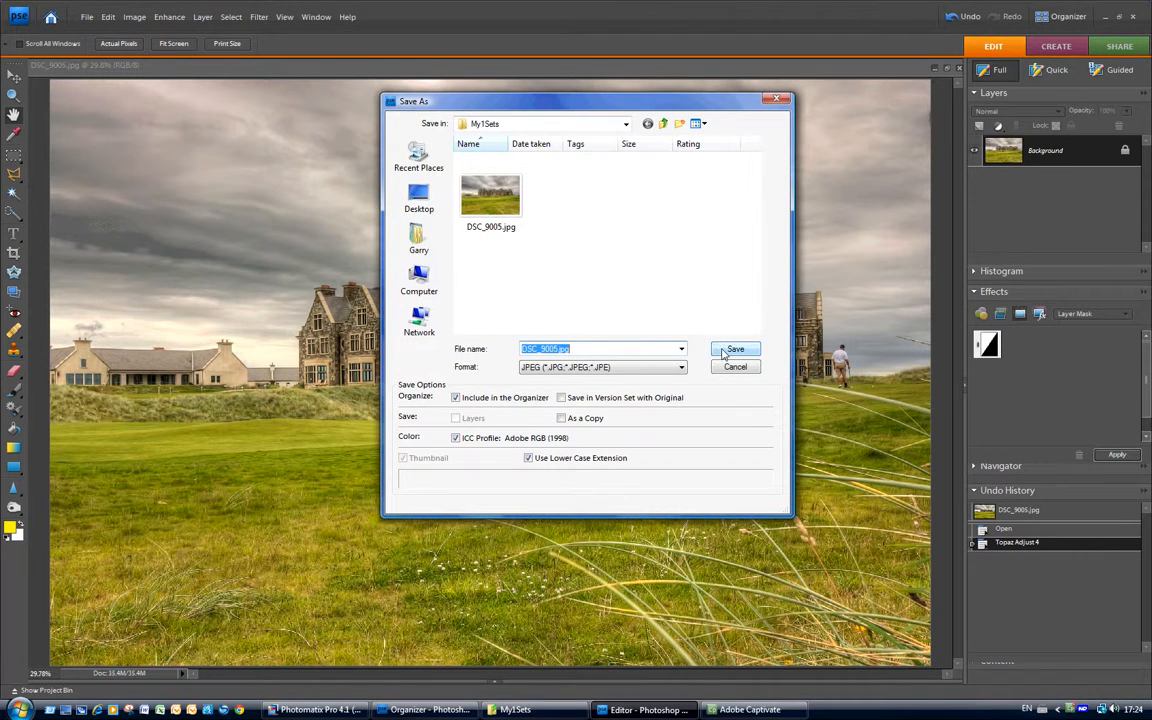
left_click(735, 349)
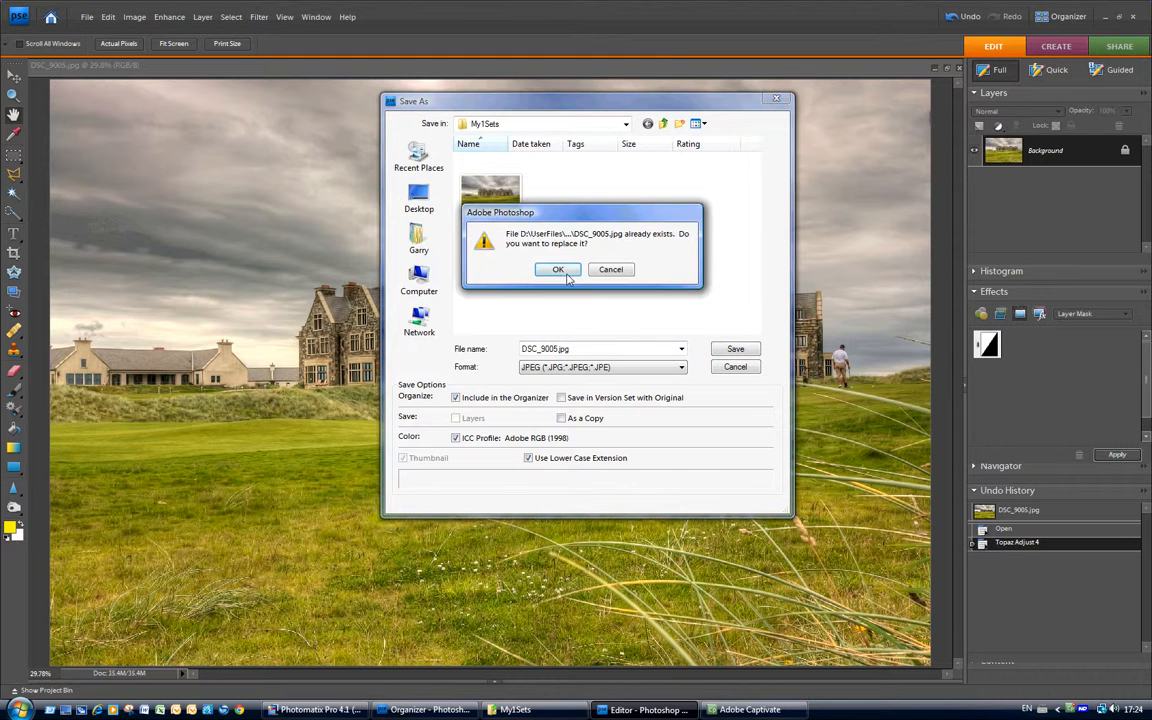
left_click(560, 271)
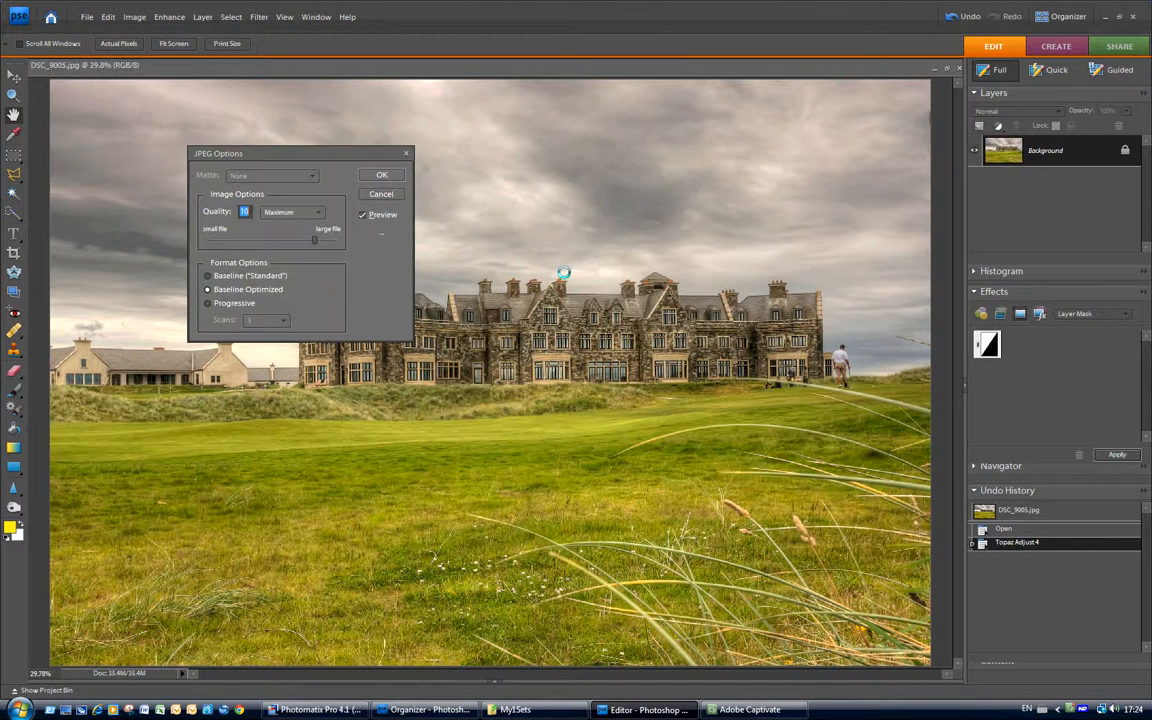
left_click(387, 175)
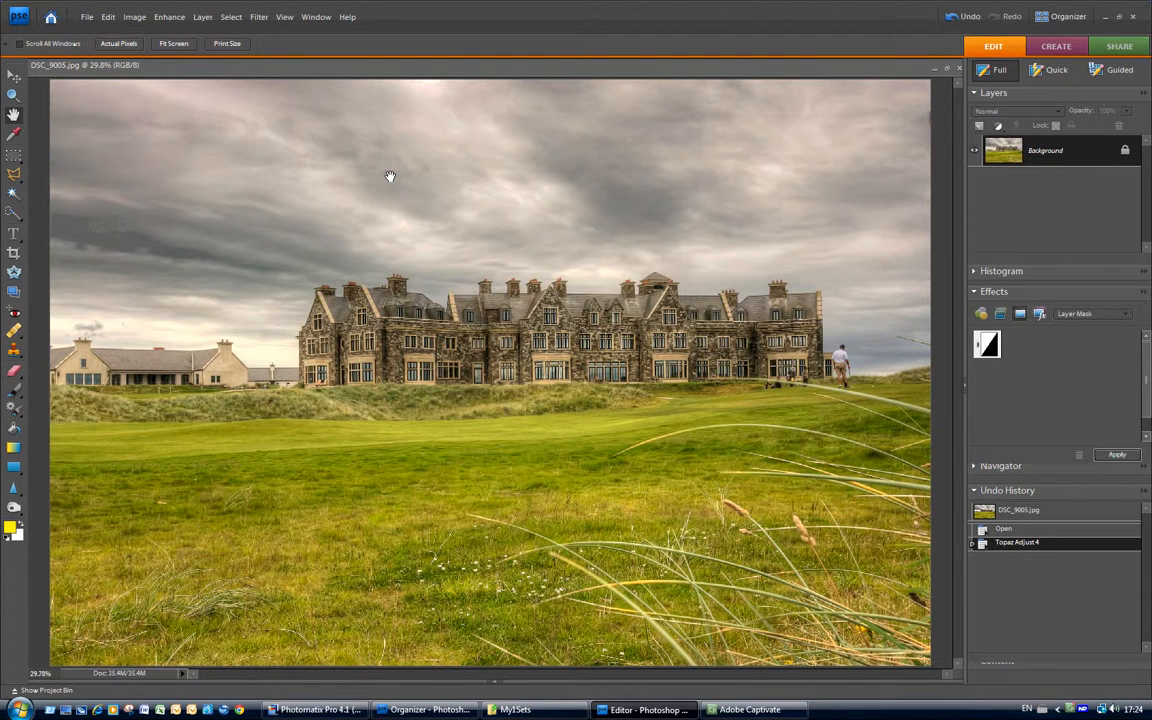
Select all of the adjusted DSC_9005.jpg and switch back to DSC_9005_6_7_tonemapped.jpg.
left_click(108, 17)
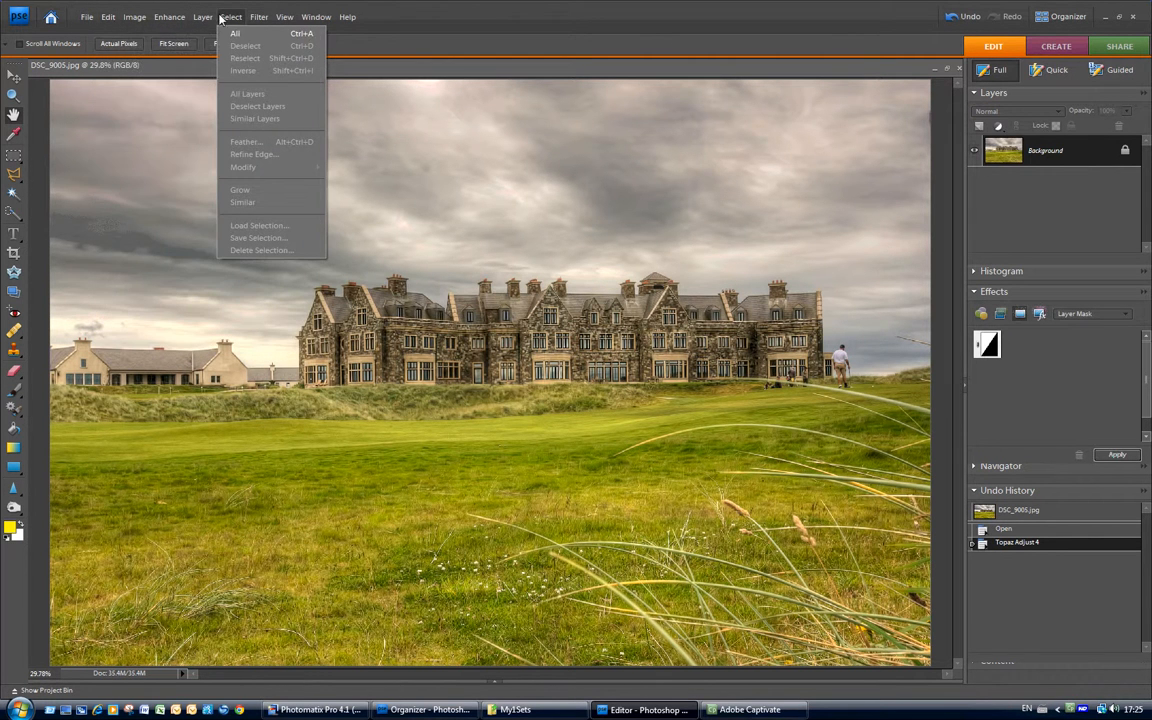
left_click(232, 35)
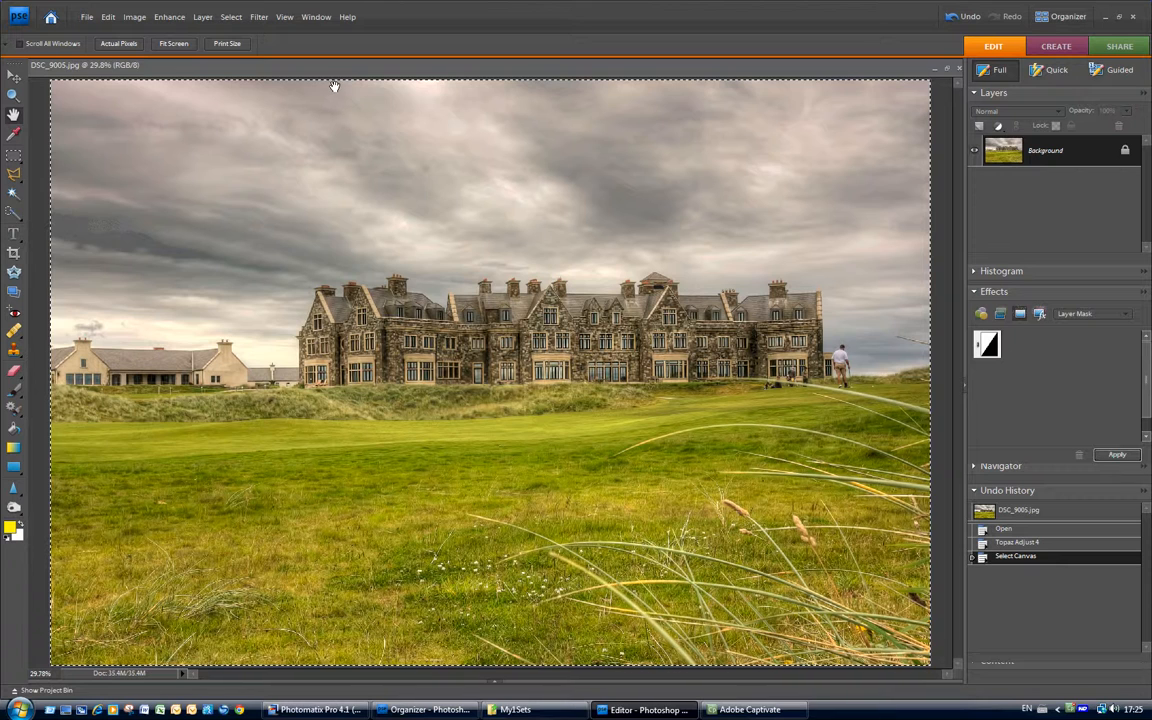
left_click(317, 17)
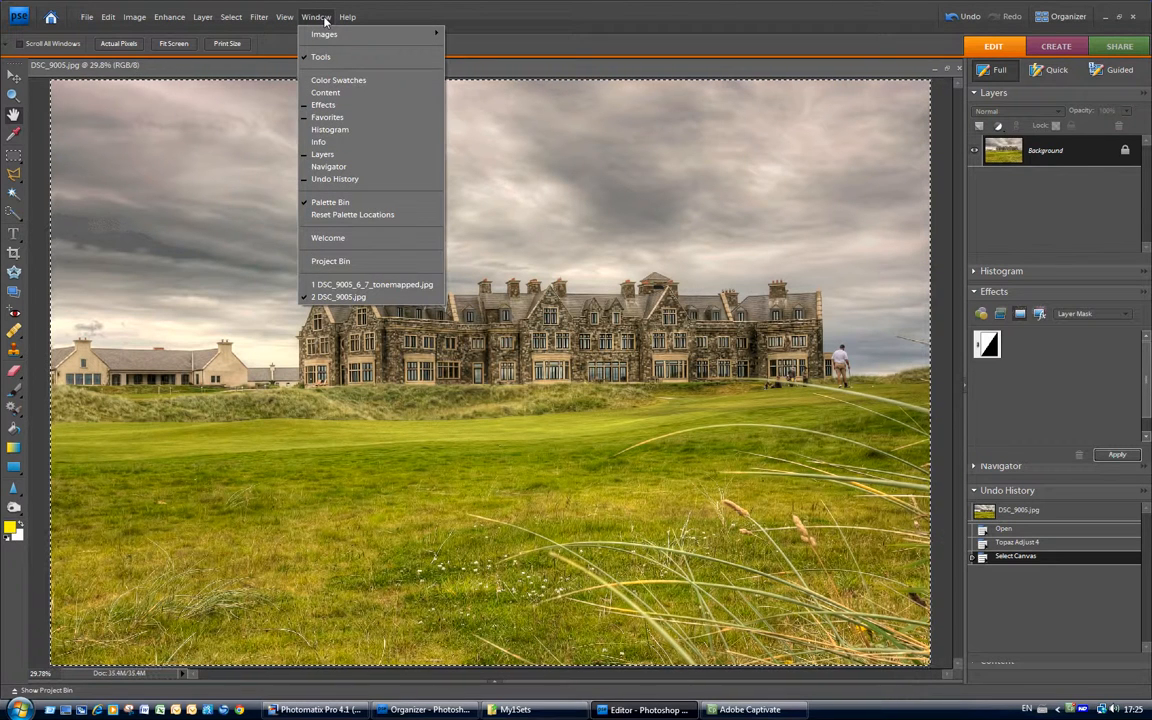
left_click(364, 285)
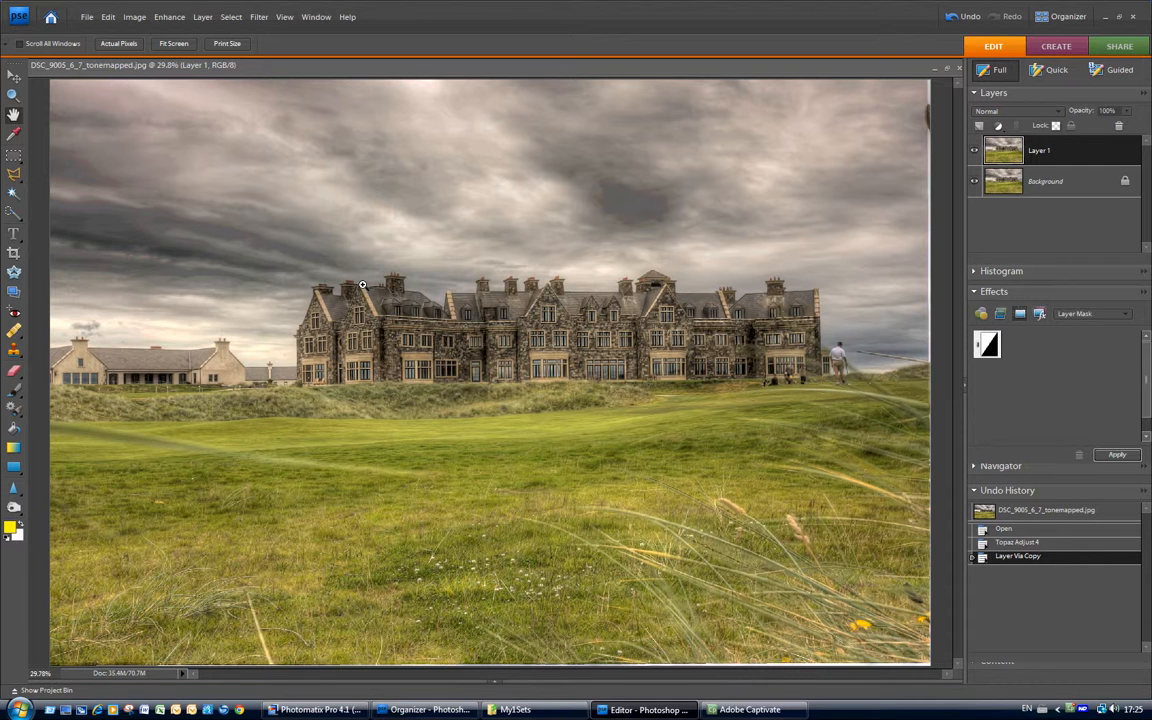
Paste the adjusted photo as Layer 2 beneath Layer 1 and lower Layer 1's opacity to 42%.
key("ctrl+v")
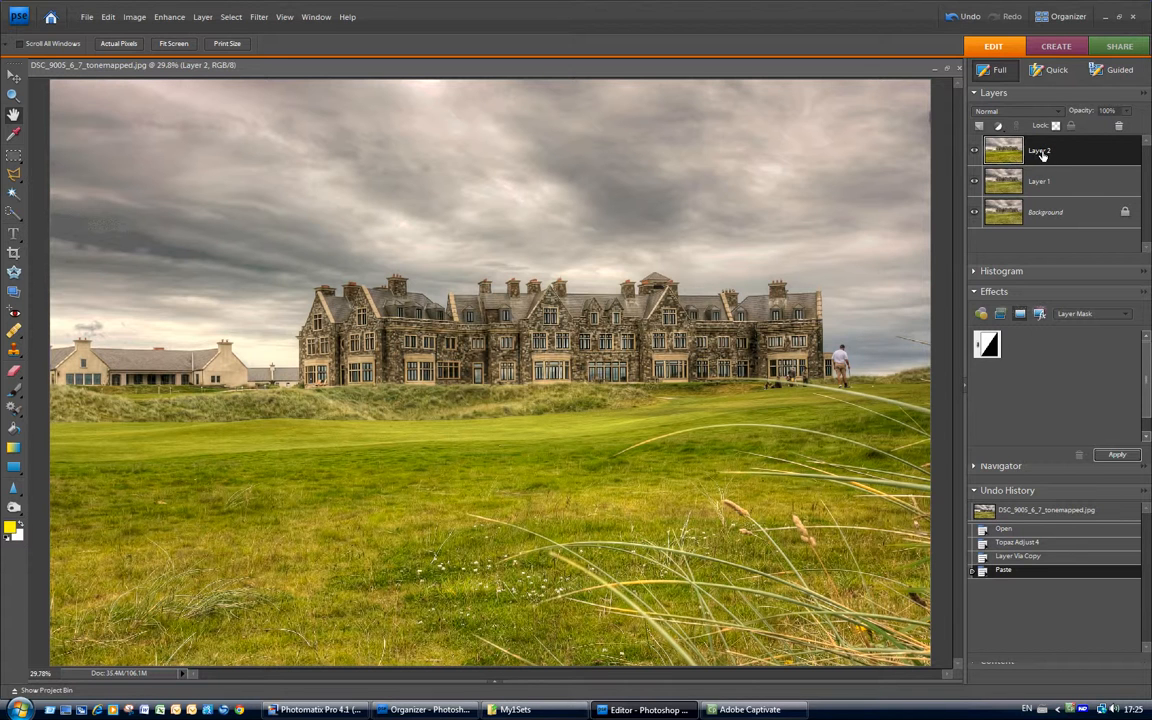
left_click_drag(1046, 155, 1047, 197)
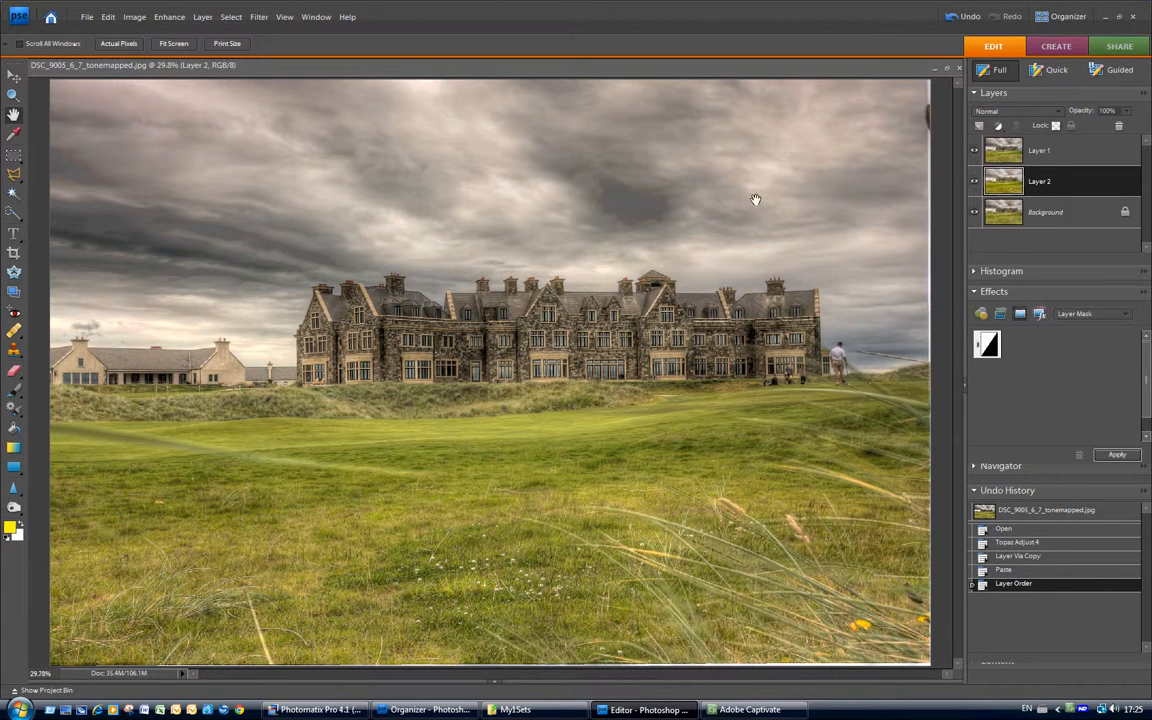
left_click(1003, 140)
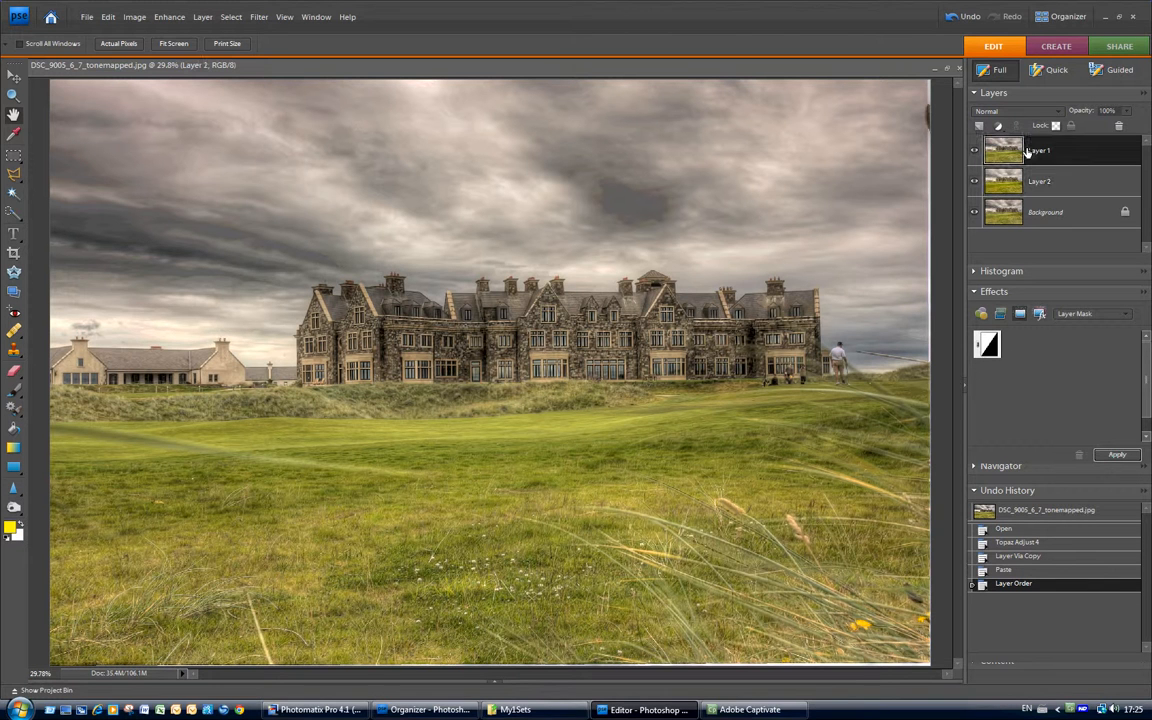
left_click(1127, 113)
left_click_drag(1127, 128, 1113, 131)
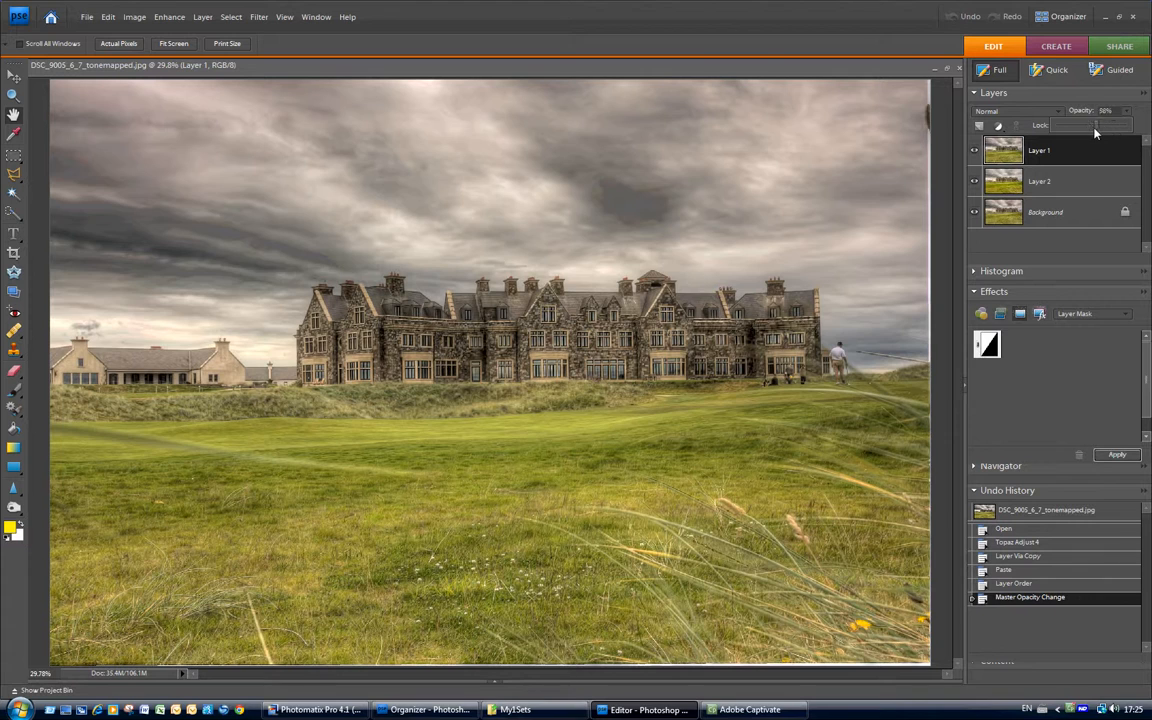